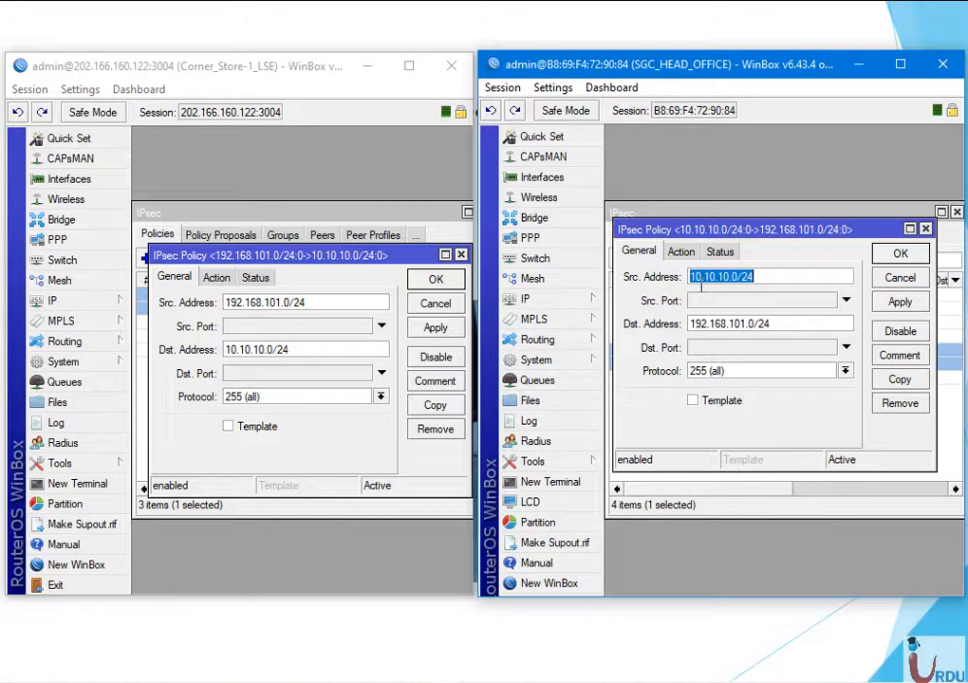
- Compare the source and destination addresses of the open IPsec policies on both routers and inspect the Corner_Store-1_LSE policy's protocol options
drag(779, 324, 687, 326)
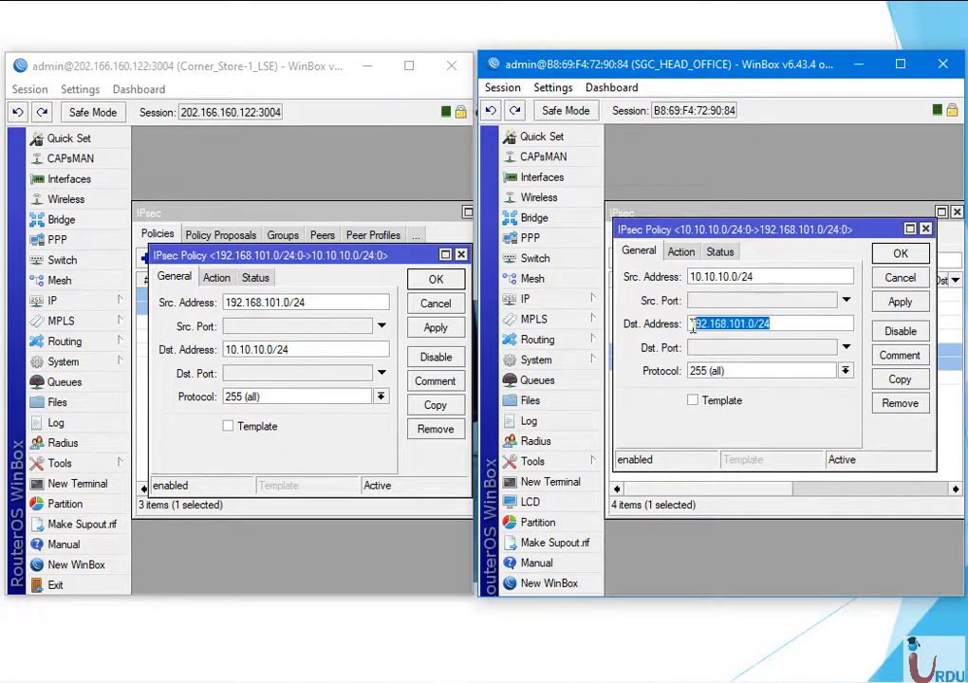
click(320, 302)
drag(320, 302, 220, 302)
drag(293, 352, 222, 351)
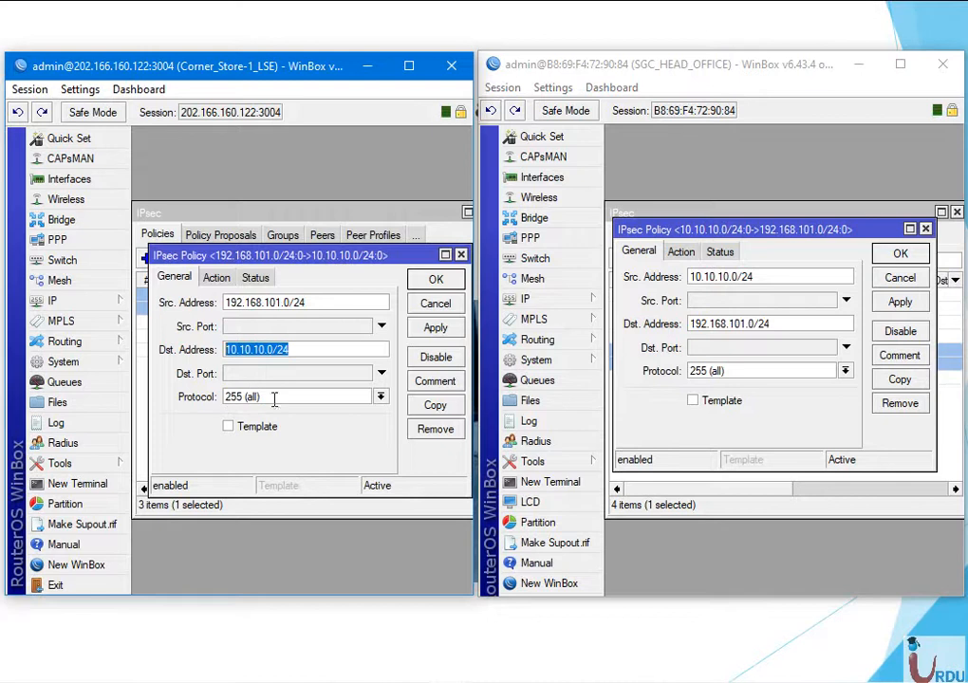
click(381, 400)
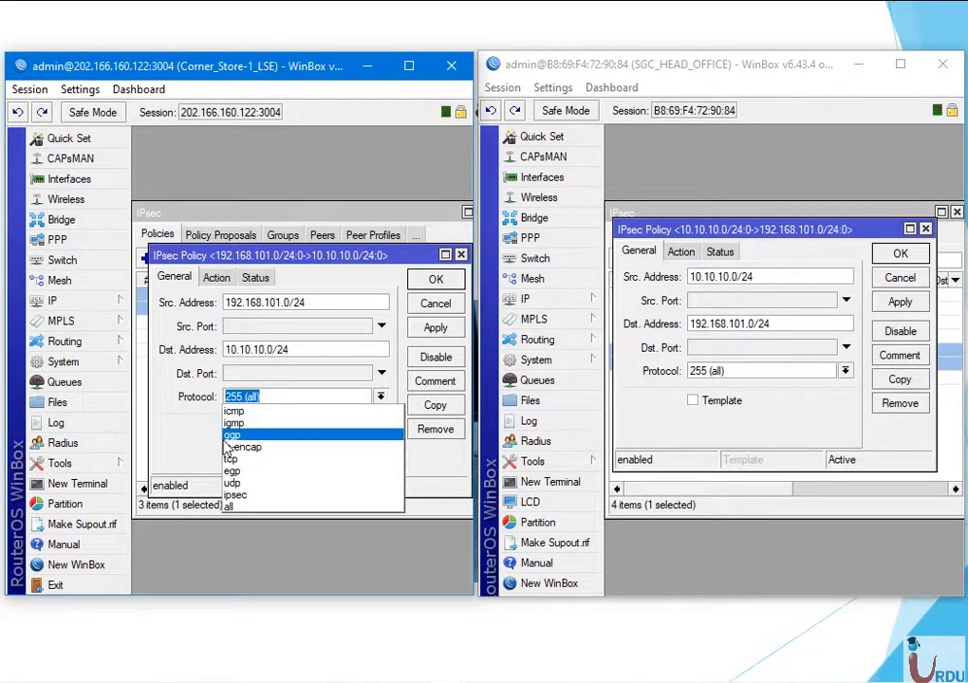
click(184, 438)
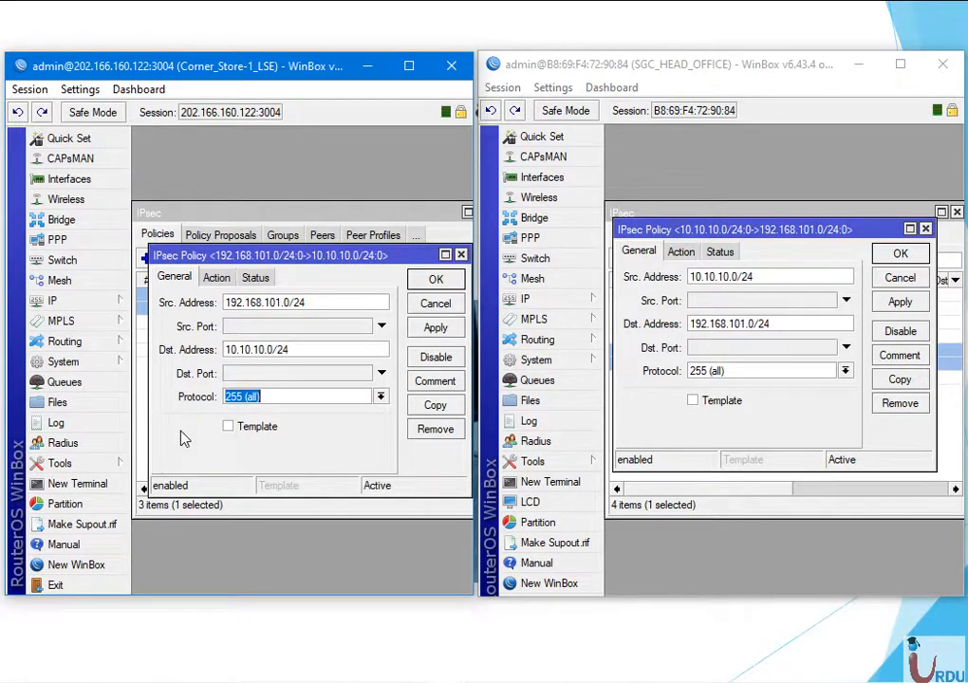
- Compare the action settings of both IPsec policies, checking the SA source and destination addresses on each router
click(214, 281)
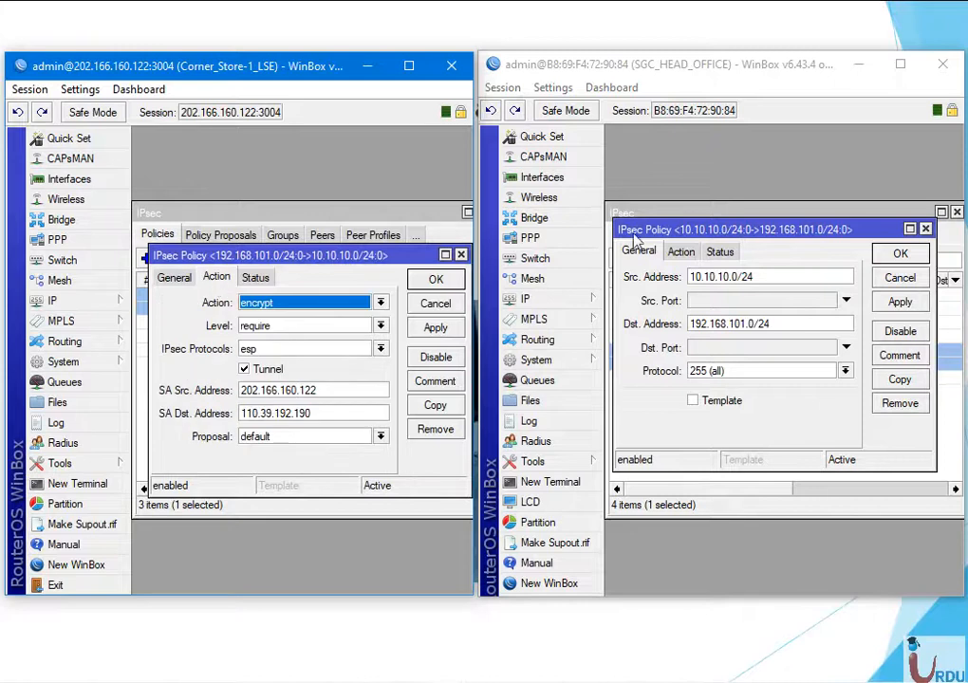
click(680, 250)
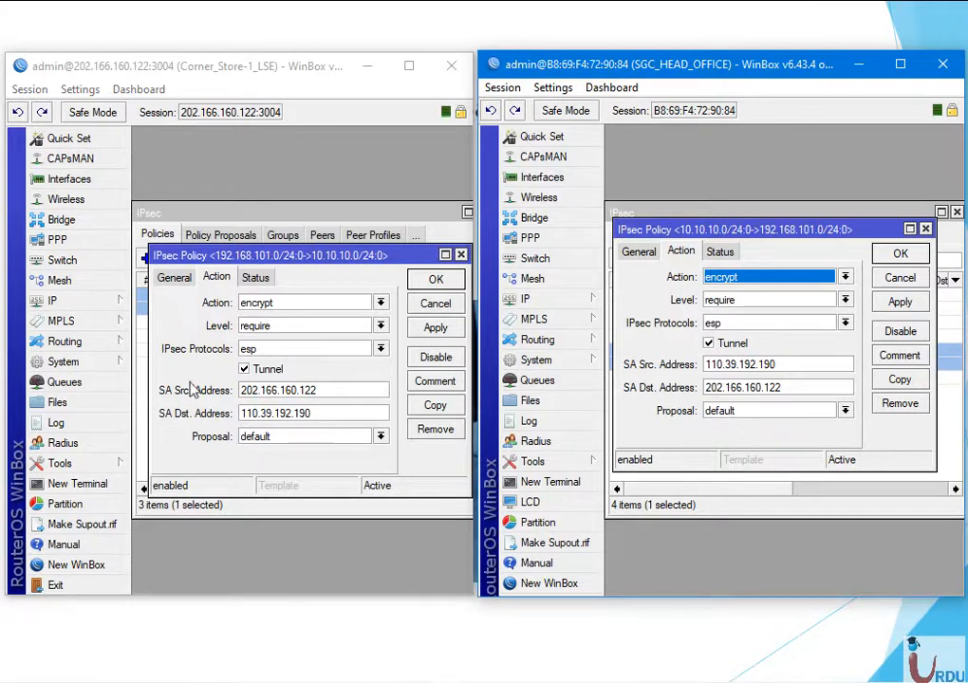
click(327, 391)
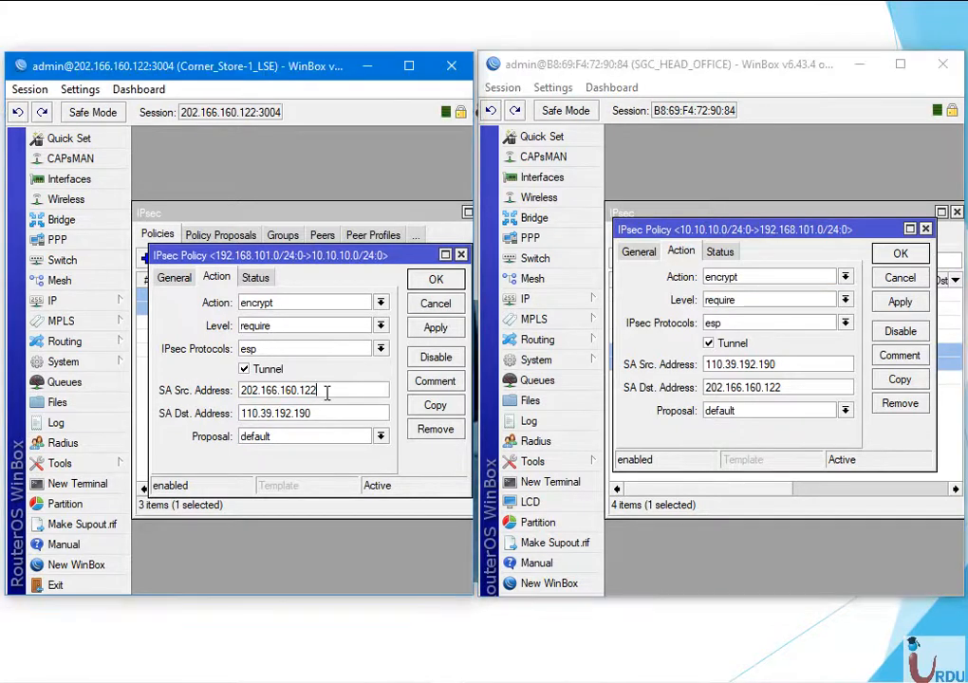
double_click(323, 391)
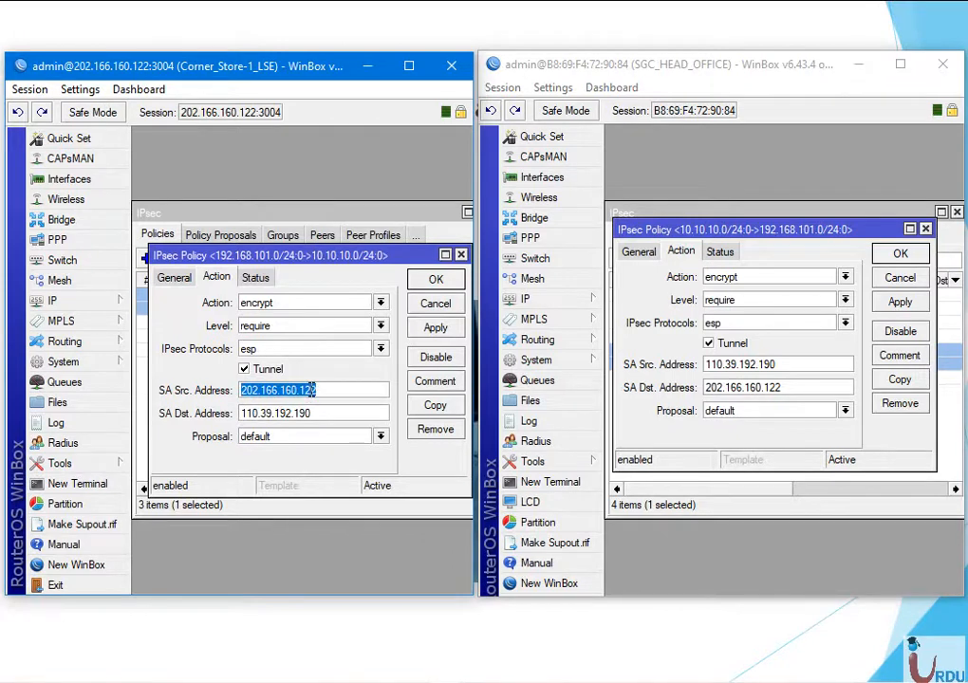
drag(334, 416, 236, 417)
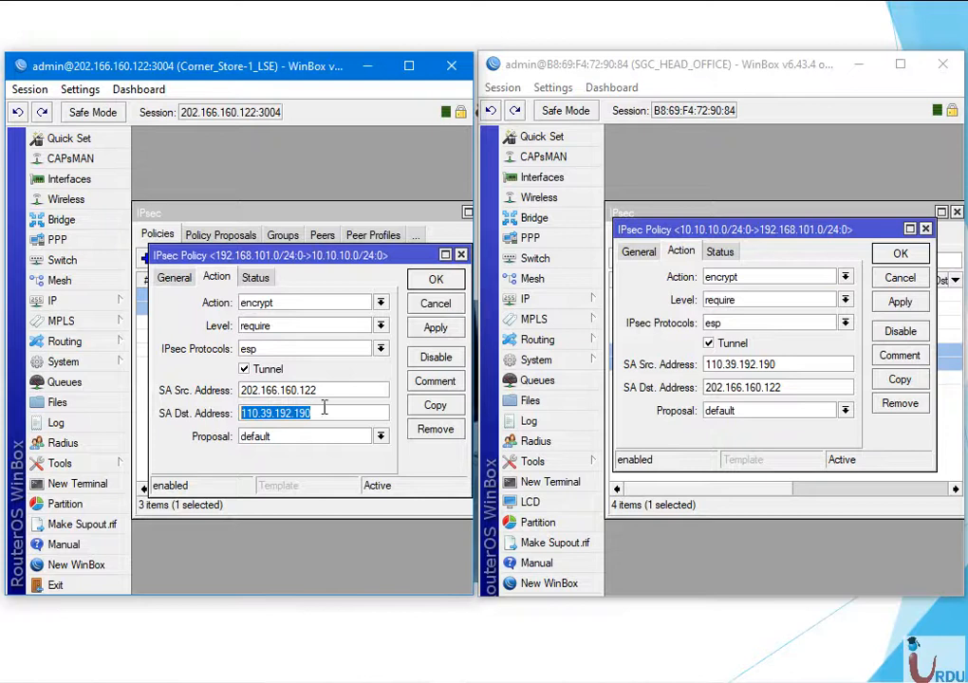
drag(792, 366, 702, 364)
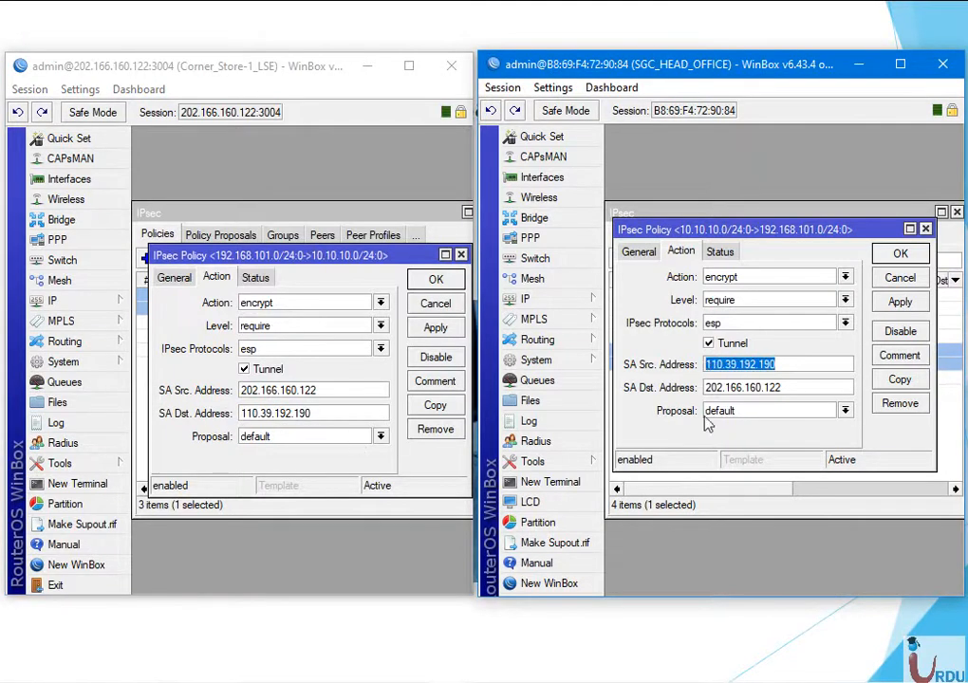
click(793, 387)
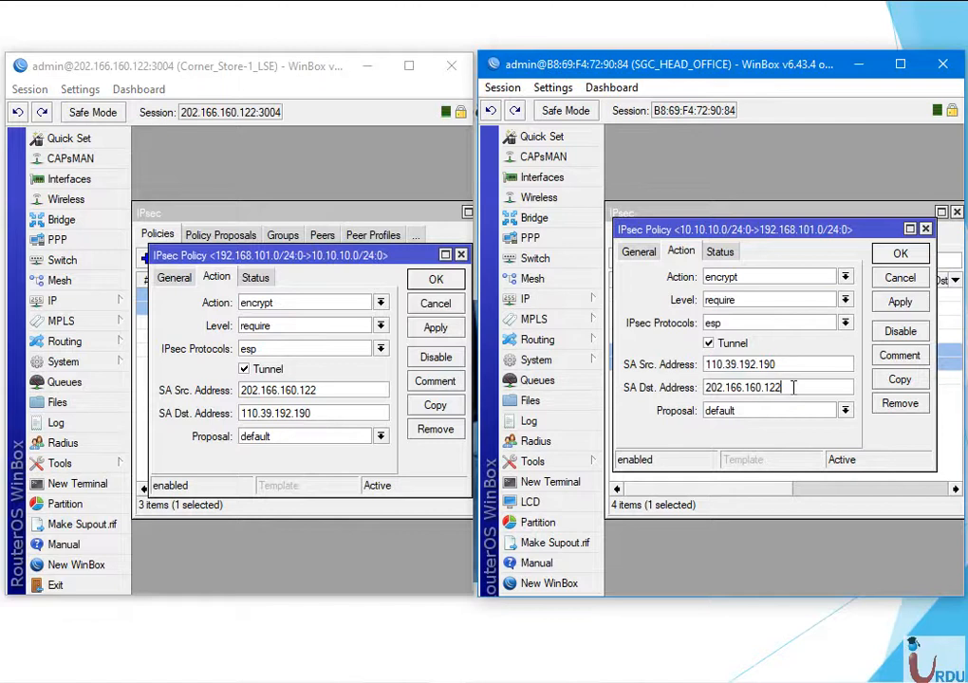
drag(794, 388, 700, 387)
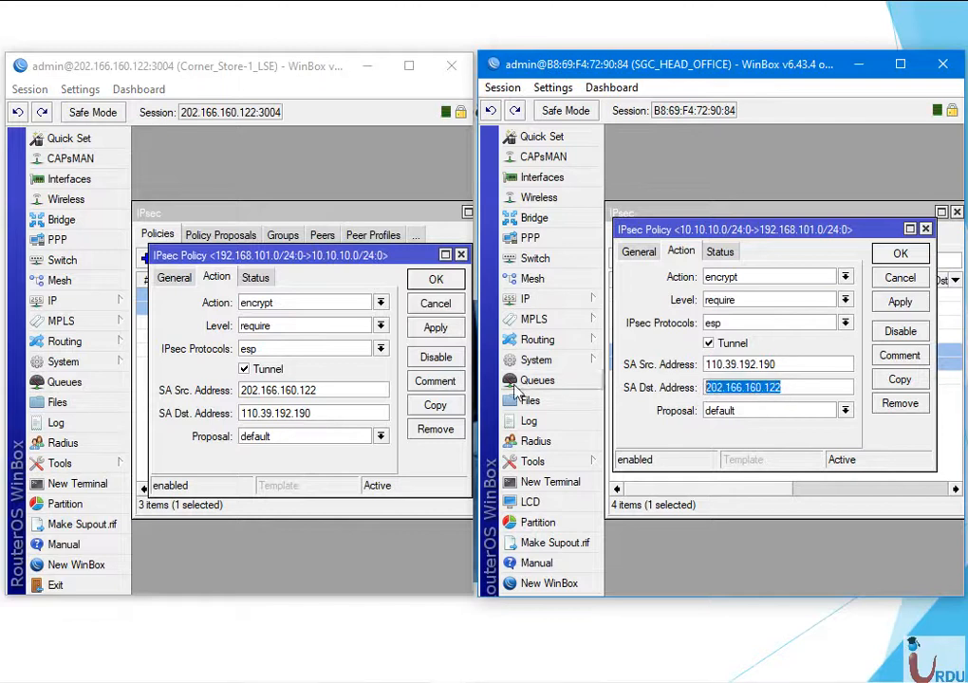
- Check the PH2 status of the IPsec policy on both routers and close both policies
click(258, 278)
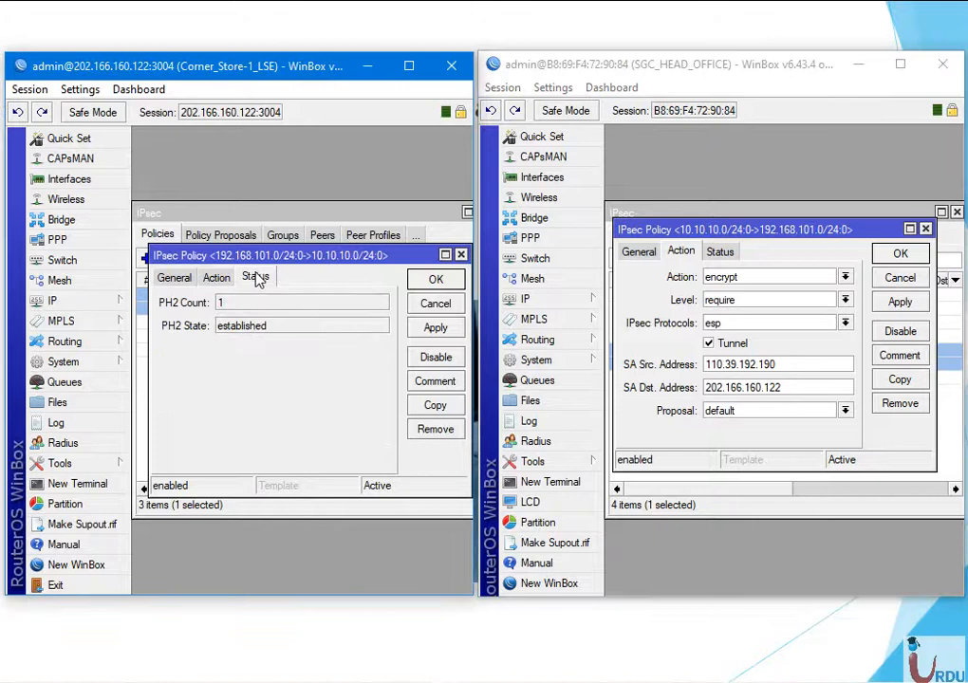
click(720, 252)
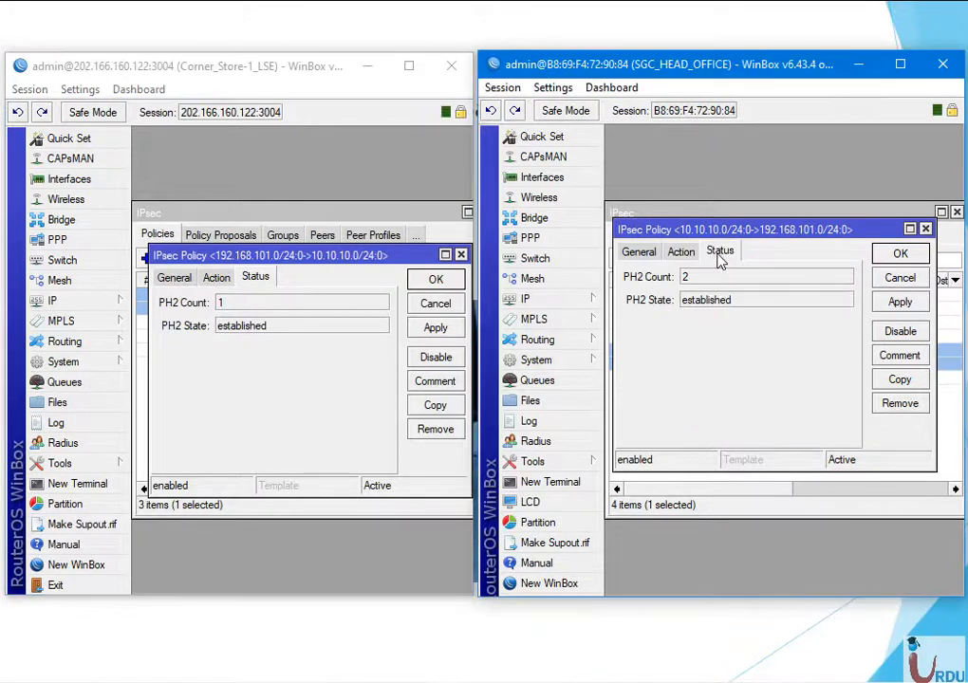
click(439, 280)
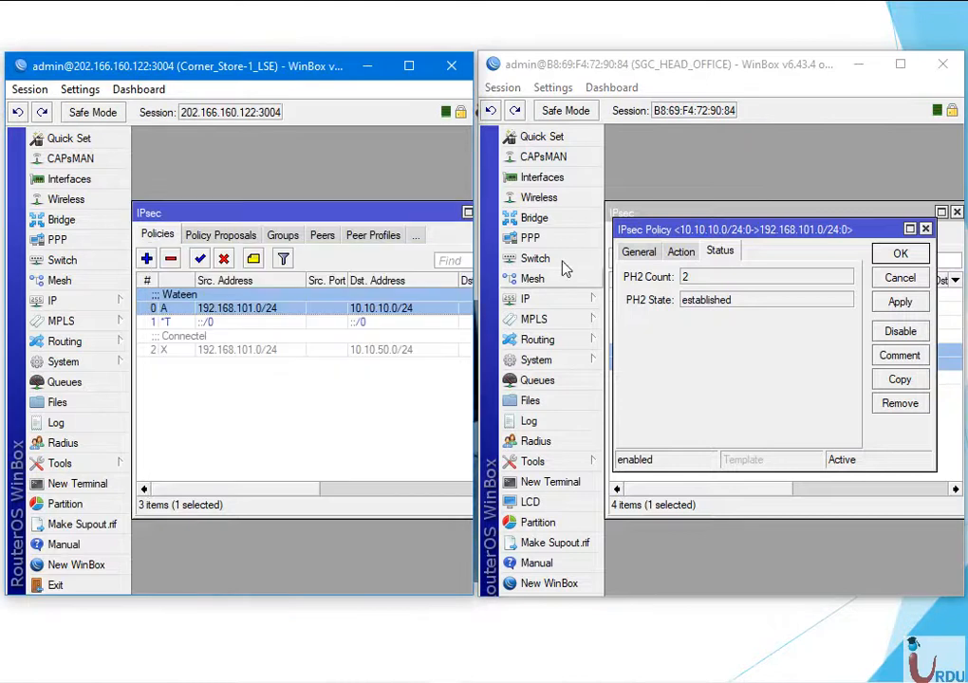
click(898, 254)
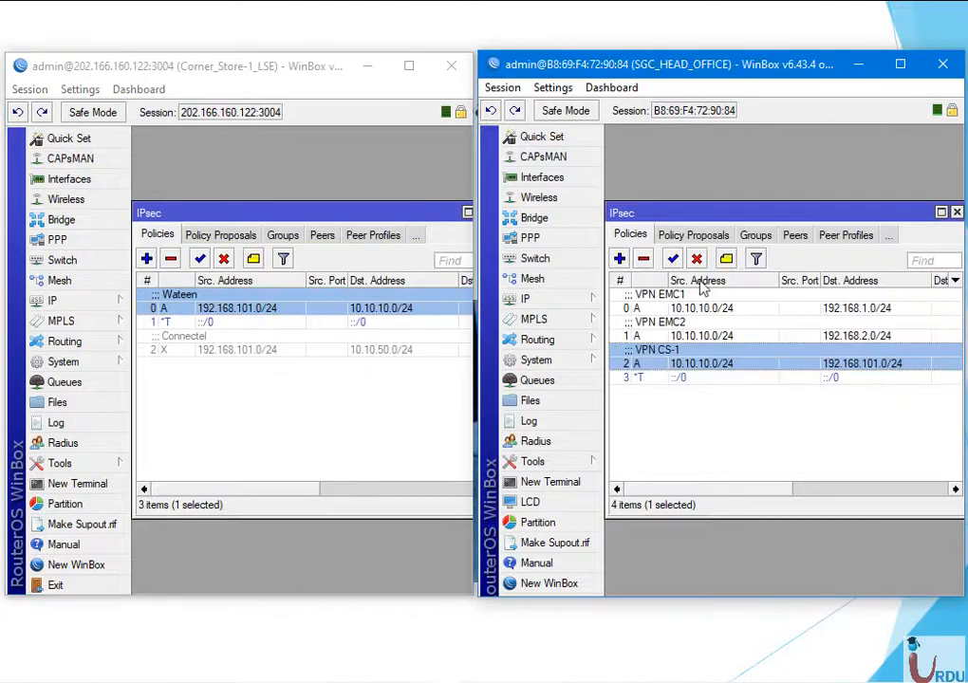
- Open the default IPsec policy proposal on both the Corner_Store-1_LSE and SGC_HEAD_OFFICE routers
click(219, 236)
click(219, 236)
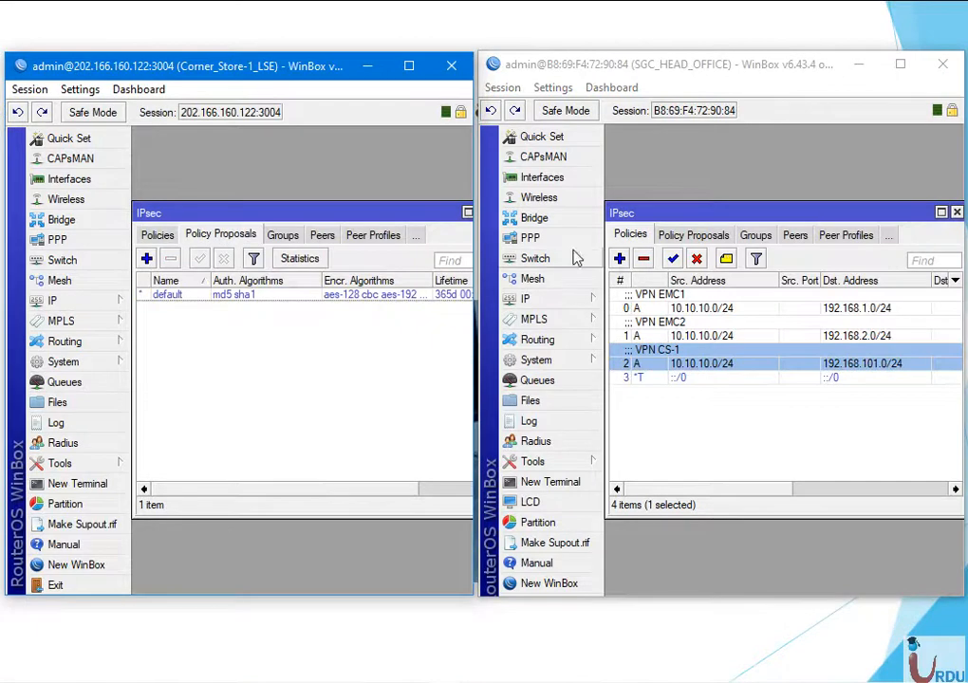
click(694, 236)
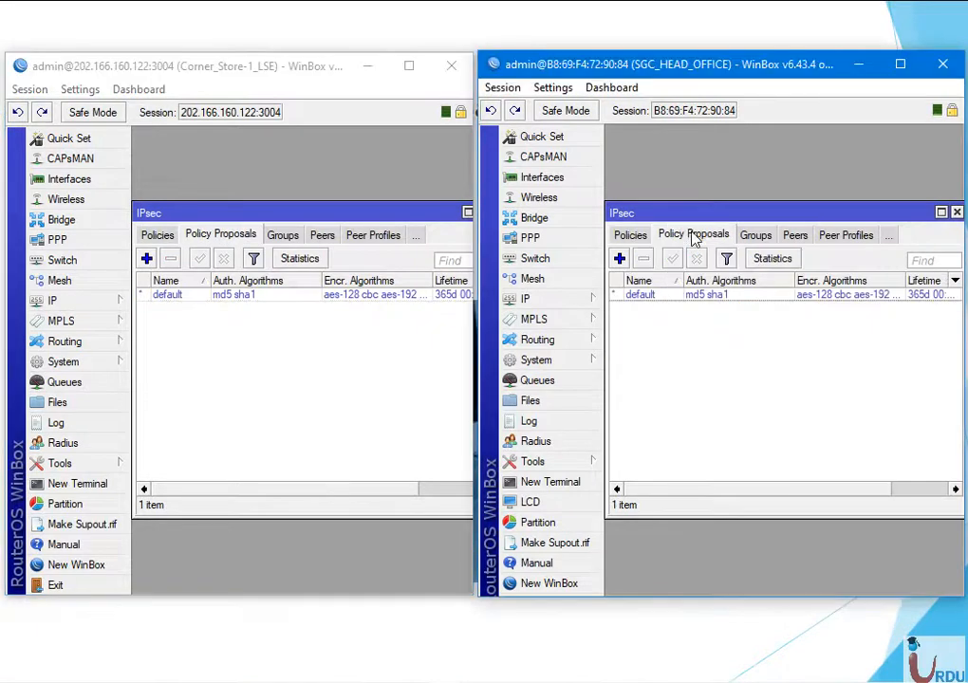
double_click(182, 297)
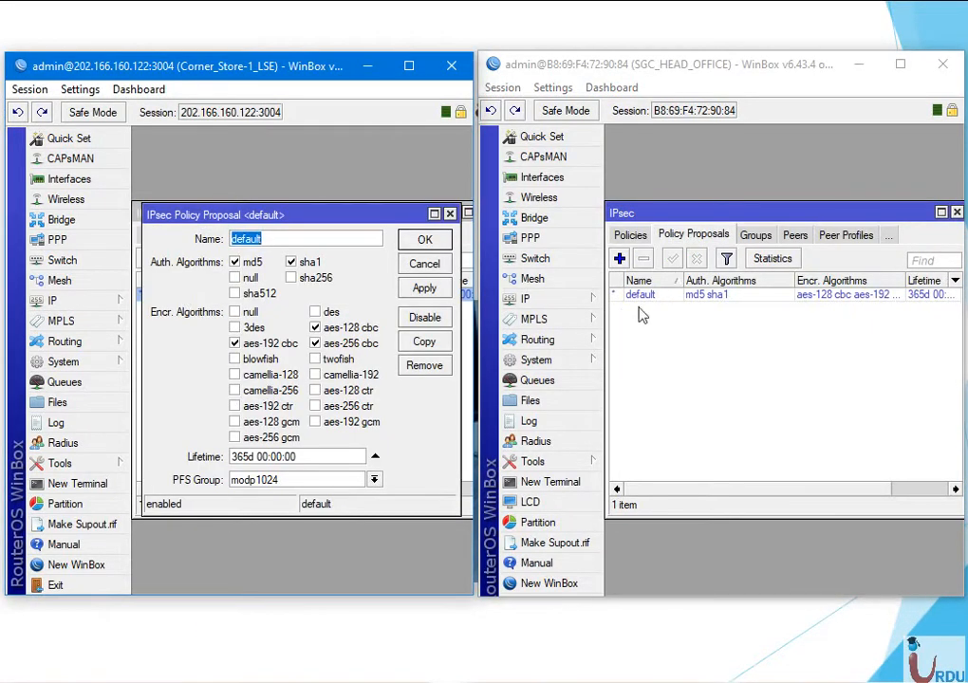
double_click(638, 296)
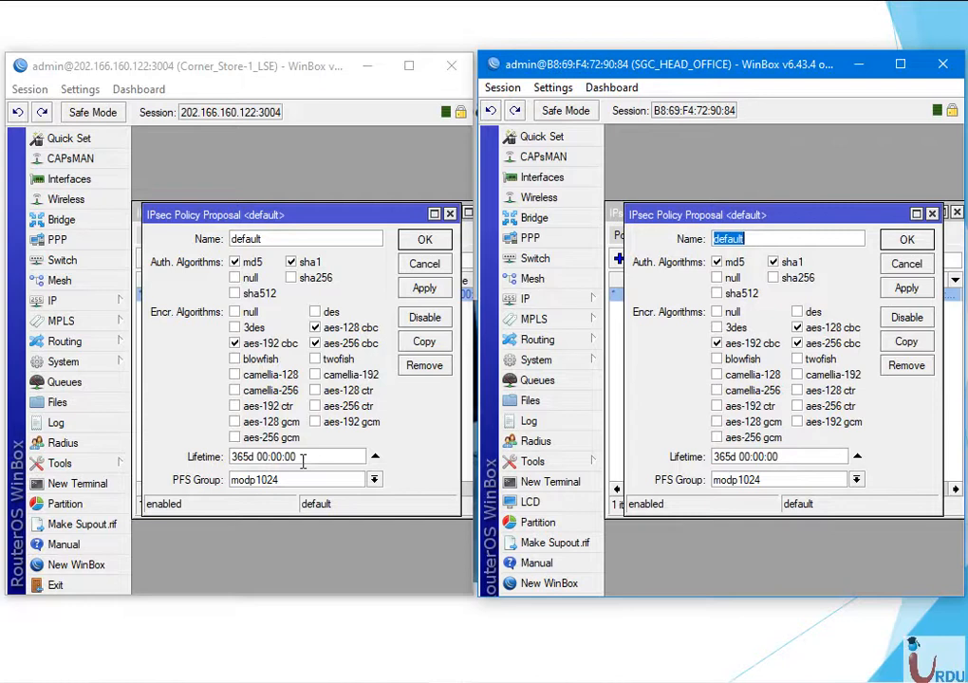
- Compare the lifetime of both default proposals, inspect the PFS group options on Corner_Store-1_LSE, and close both proposals
drag(254, 457, 219, 465)
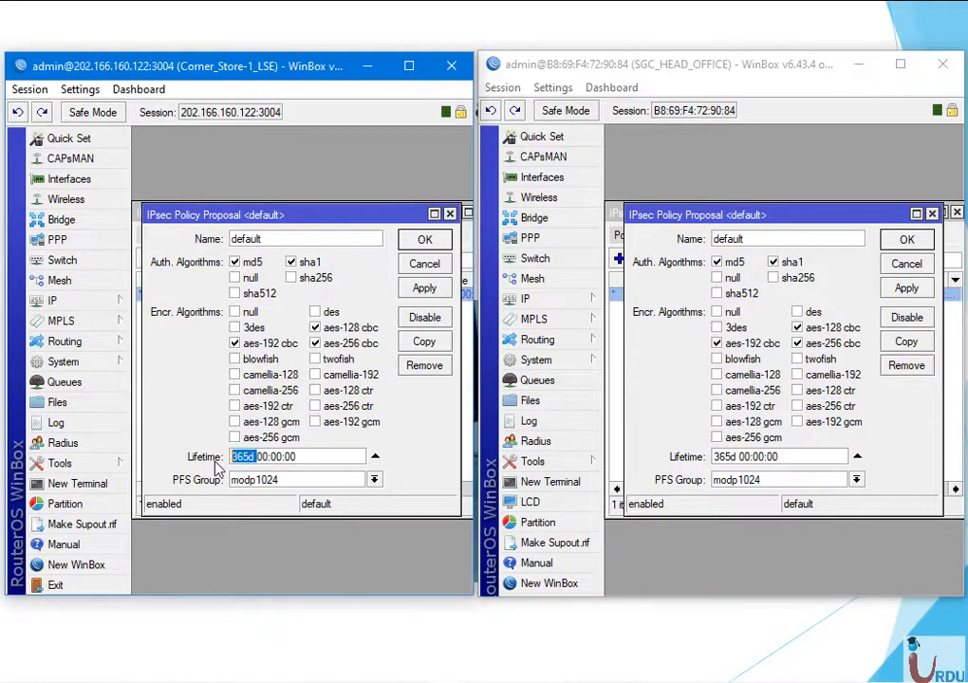
drag(738, 458, 703, 465)
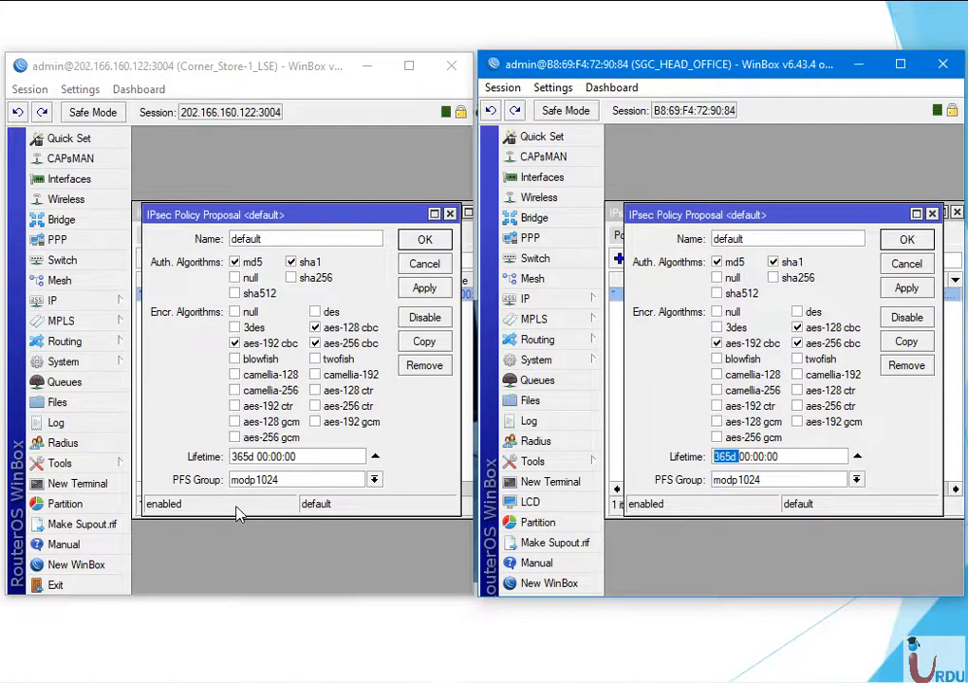
click(375, 480)
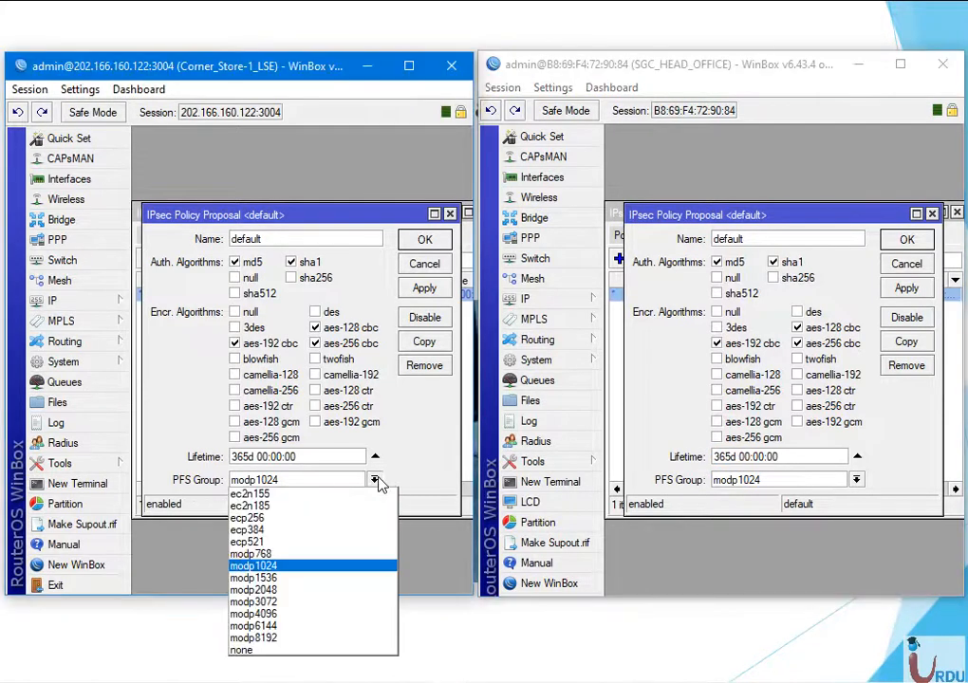
click(427, 488)
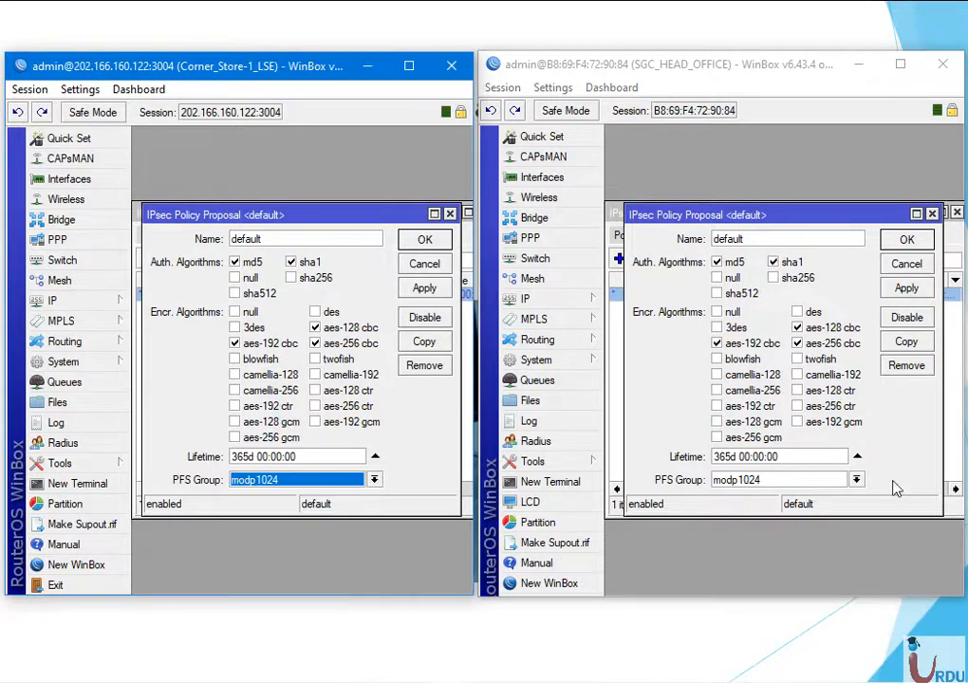
click(424, 242)
click(906, 240)
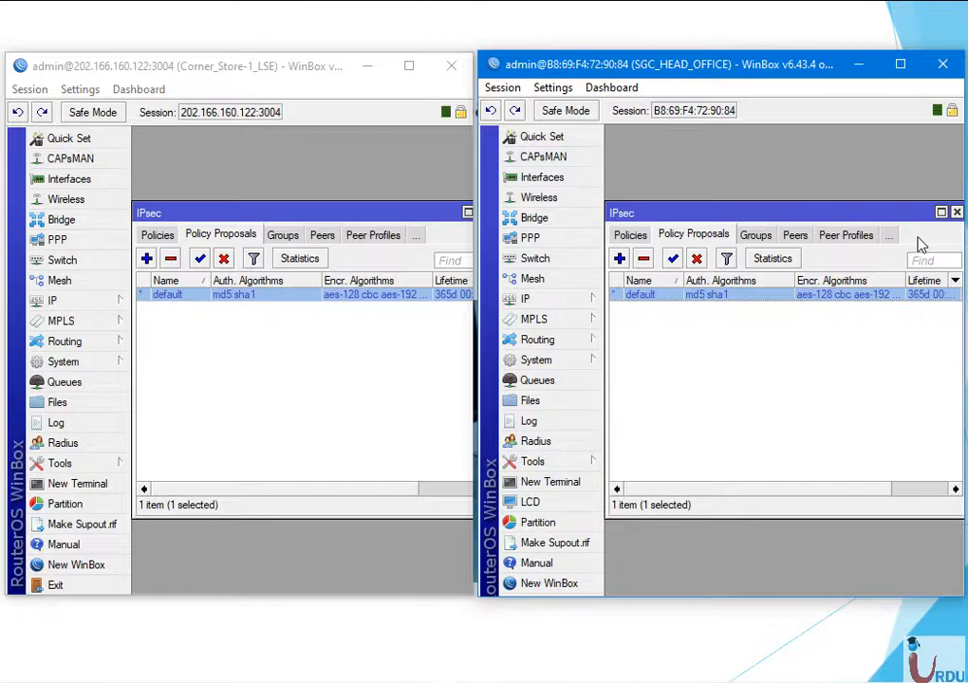
- View the IPsec groups on both routers and inspect the default group on Corner_Store-1_LSE
click(446, 363)
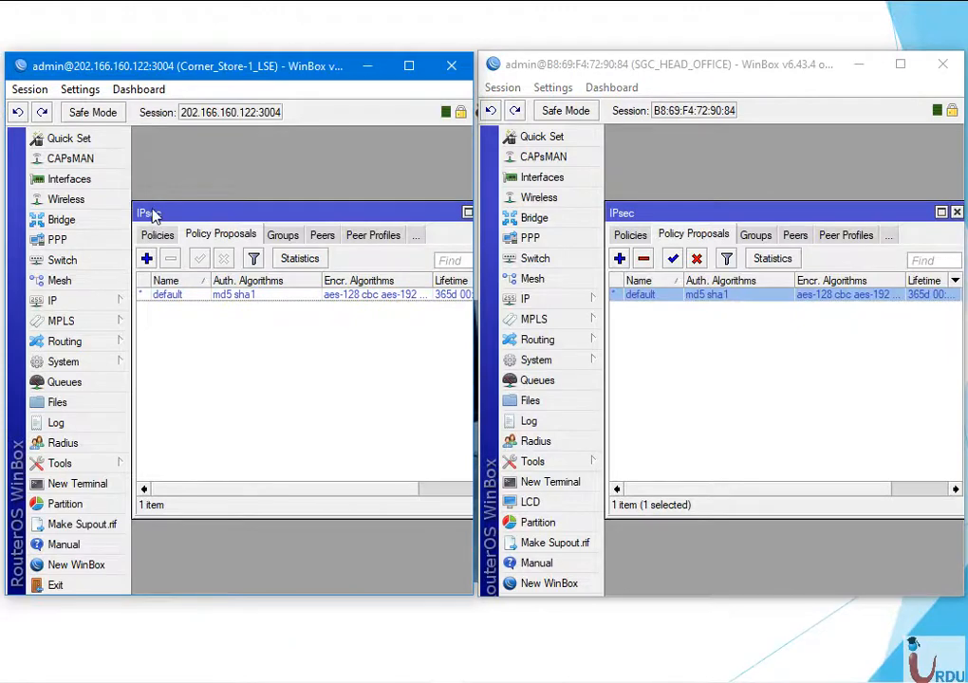
drag(150, 210, 158, 211)
drag(142, 317, 135, 317)
click(160, 238)
click(215, 238)
click(292, 243)
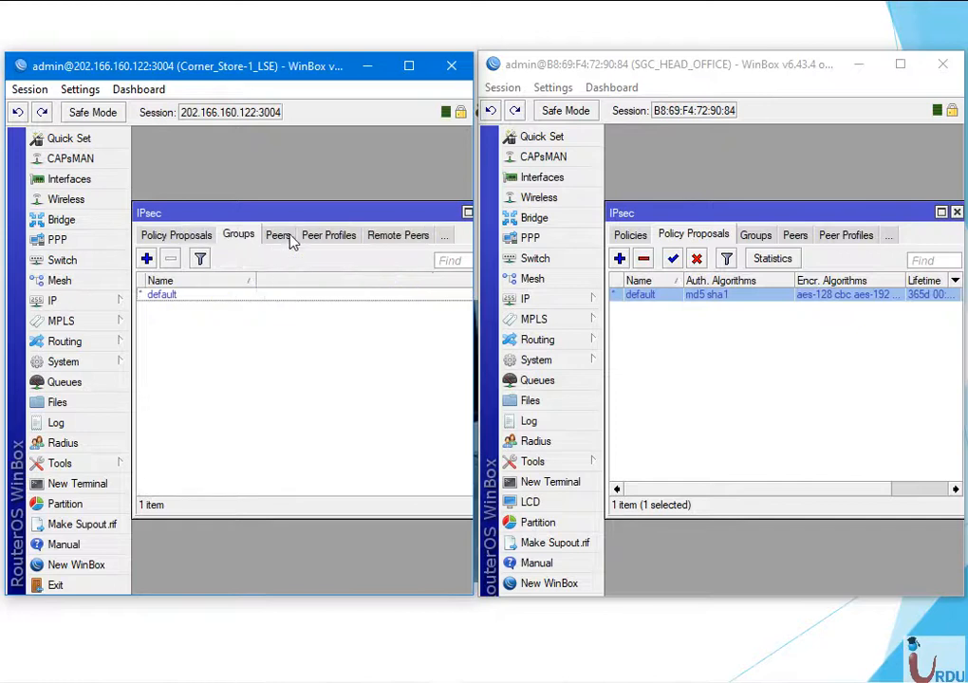
click(292, 238)
click(159, 237)
click(755, 236)
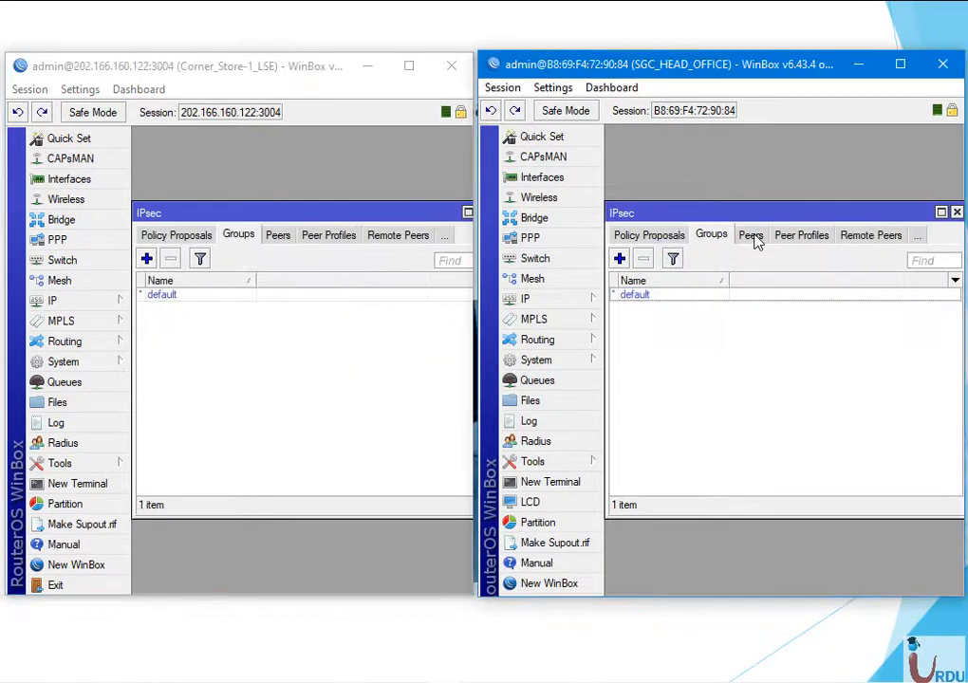
double_click(178, 296)
click(378, 284)
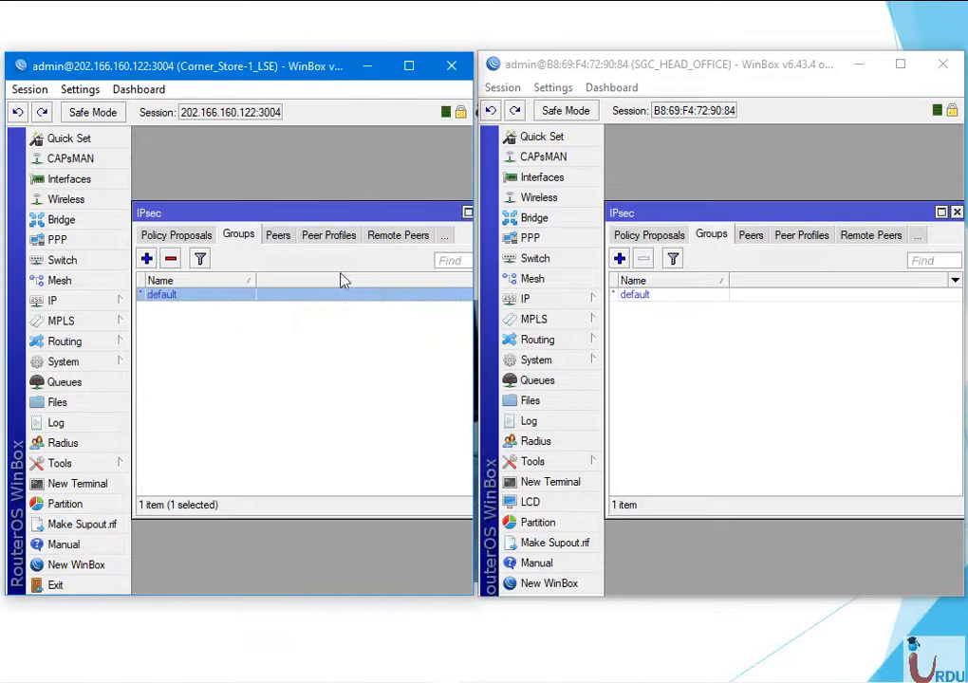
- Open the Wateen IPsec peer on Corner_Store-1_LSE and the CS-1 peer on SGC_HEAD_OFFICE
click(277, 238)
click(751, 236)
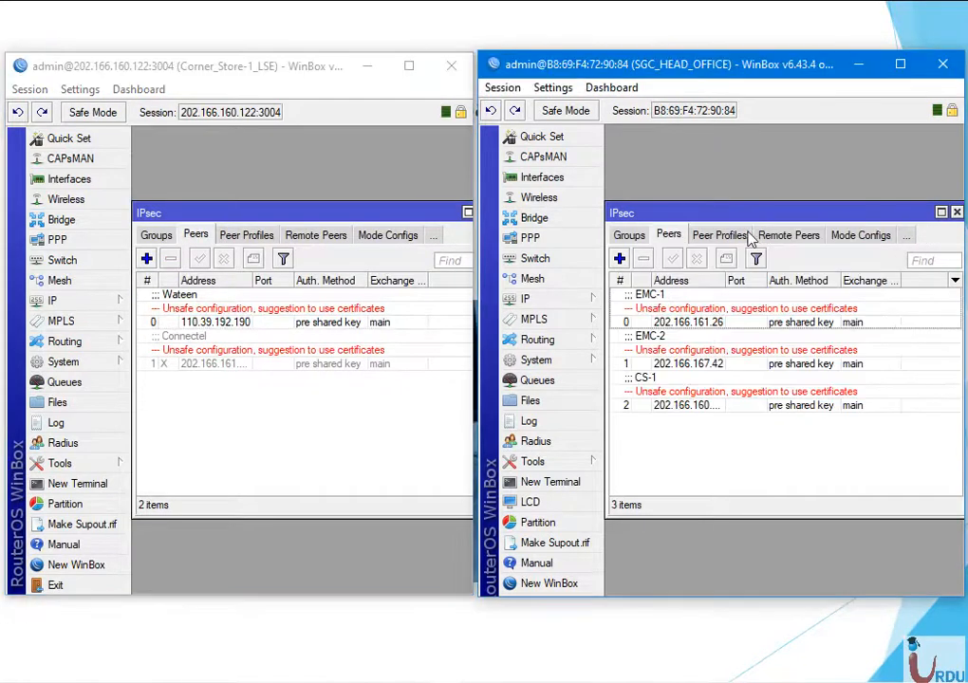
click(215, 313)
double_click(214, 314)
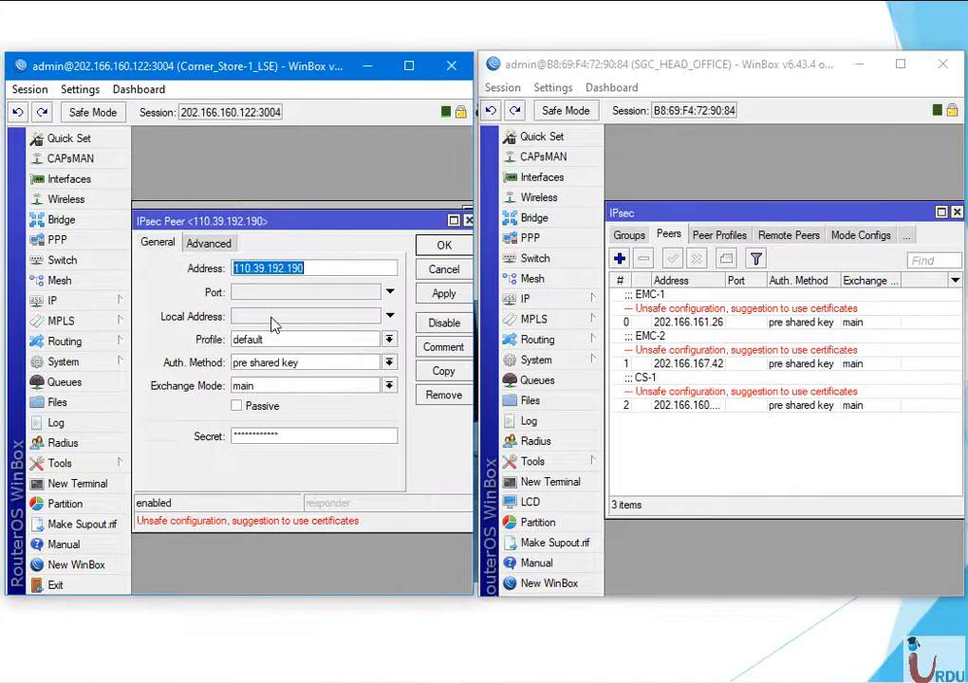
double_click(686, 391)
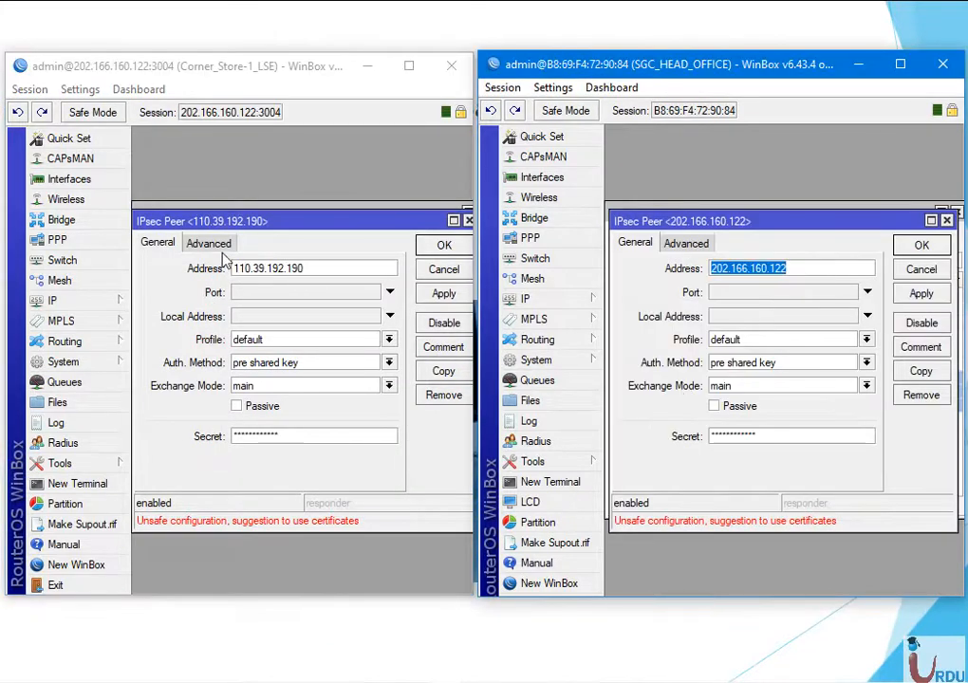
- Examine the Wateen peer's address and its available authentication methods
drag(322, 269, 179, 216)
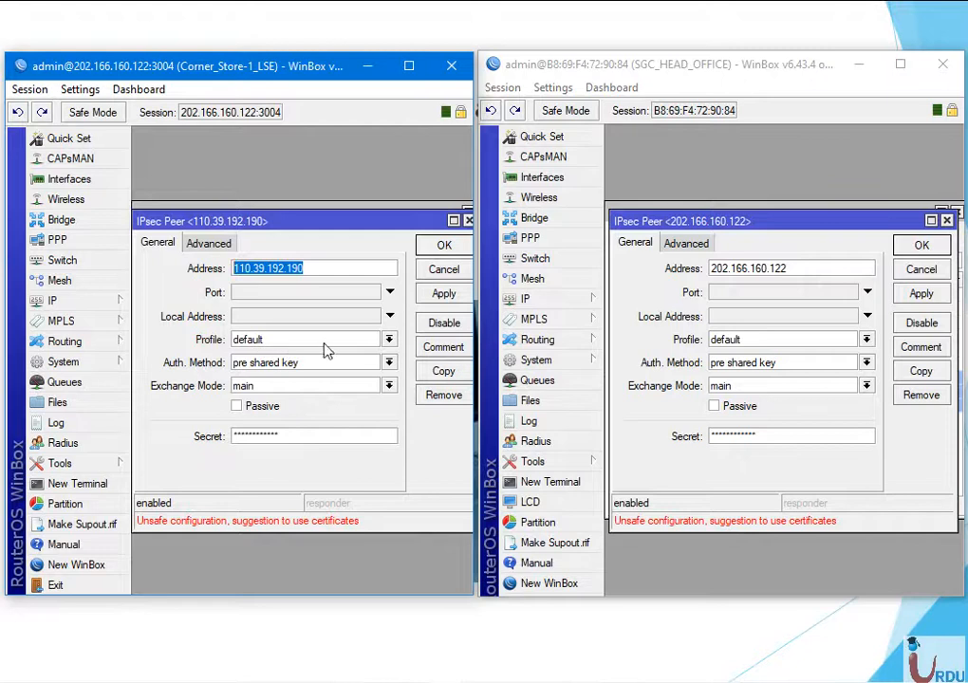
click(390, 365)
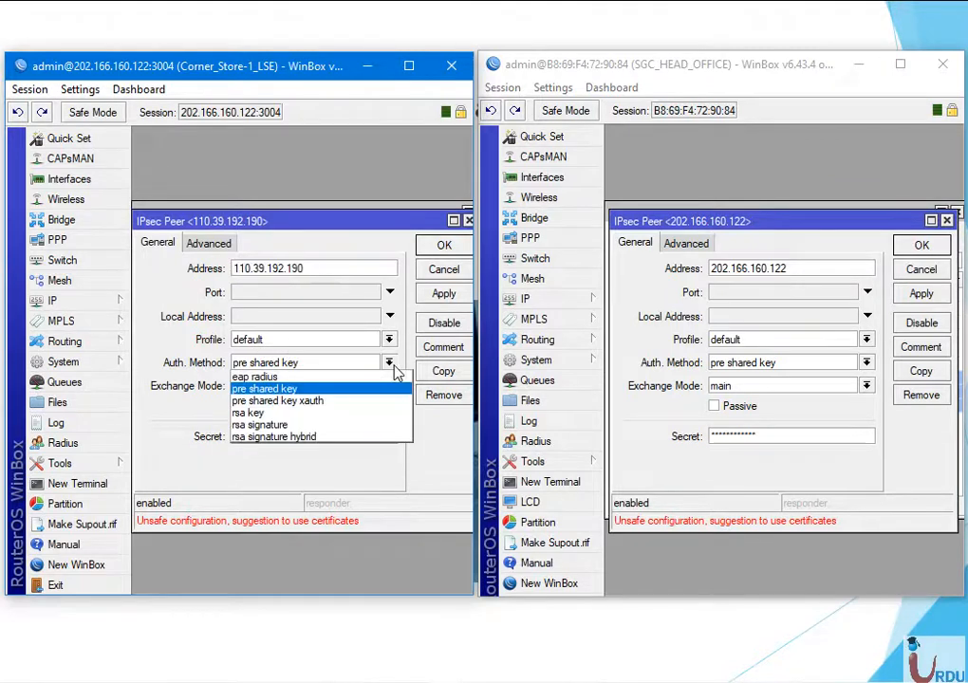
click(413, 489)
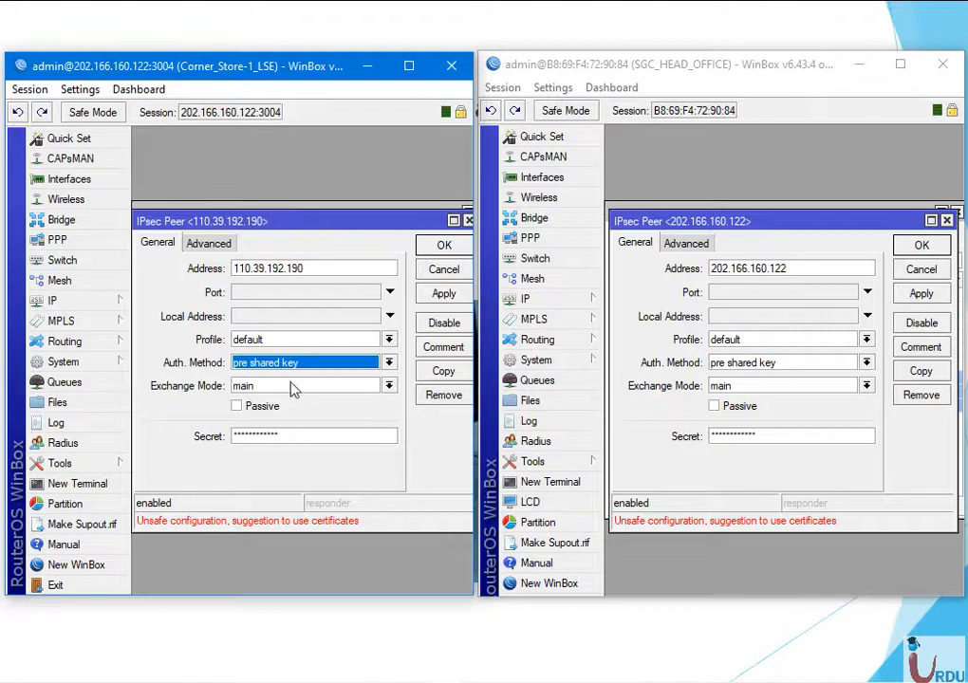
- Check the Wateen peer's secret field and the CS-1 peer's address, and close both IPsec peers
drag(290, 436, 233, 435)
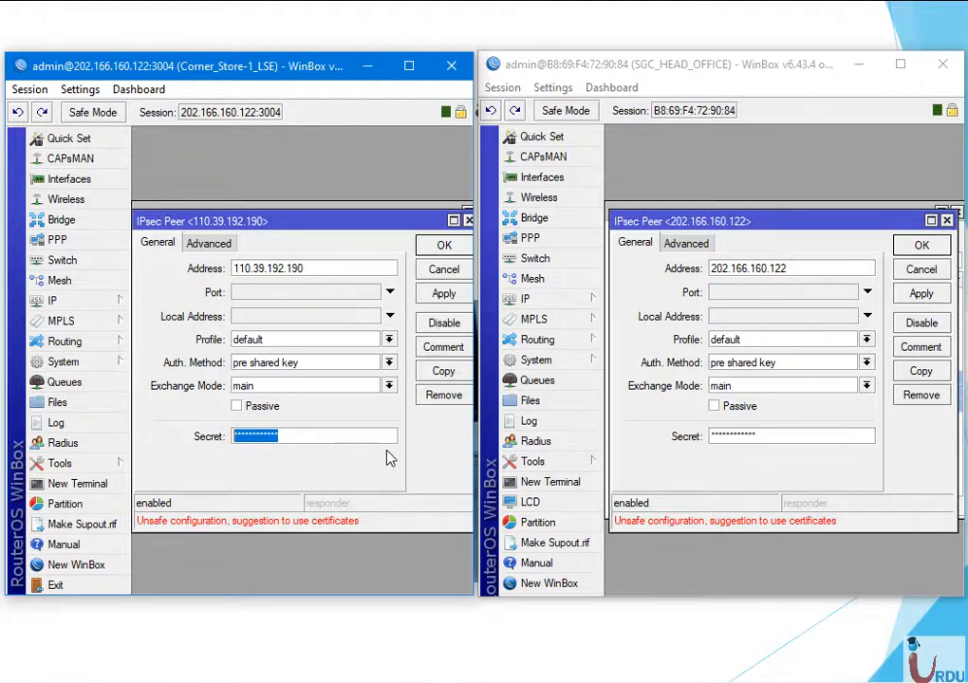
click(798, 265)
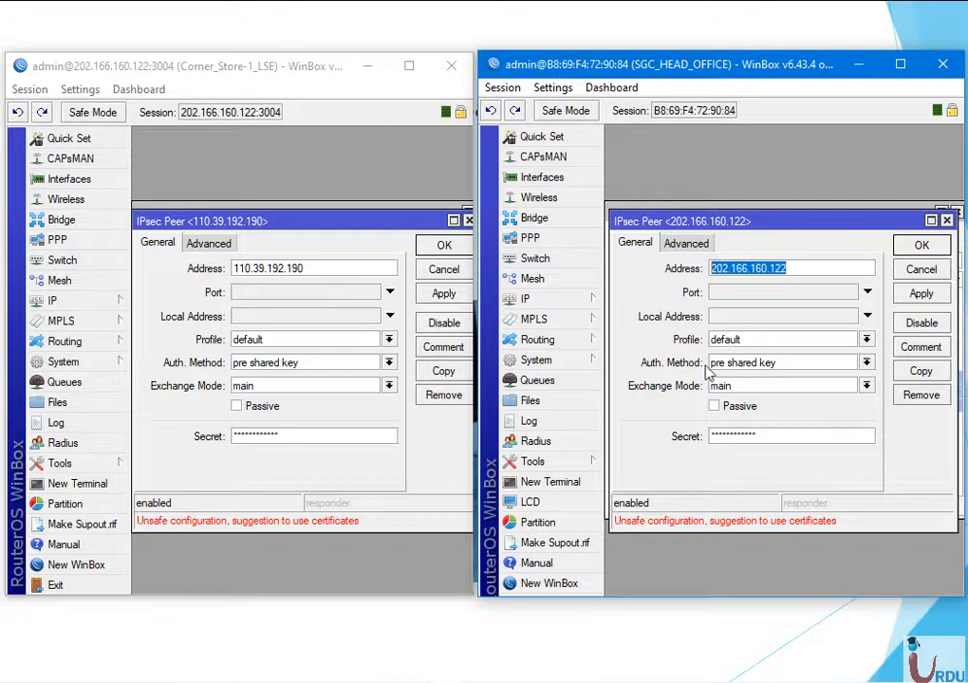
click(444, 249)
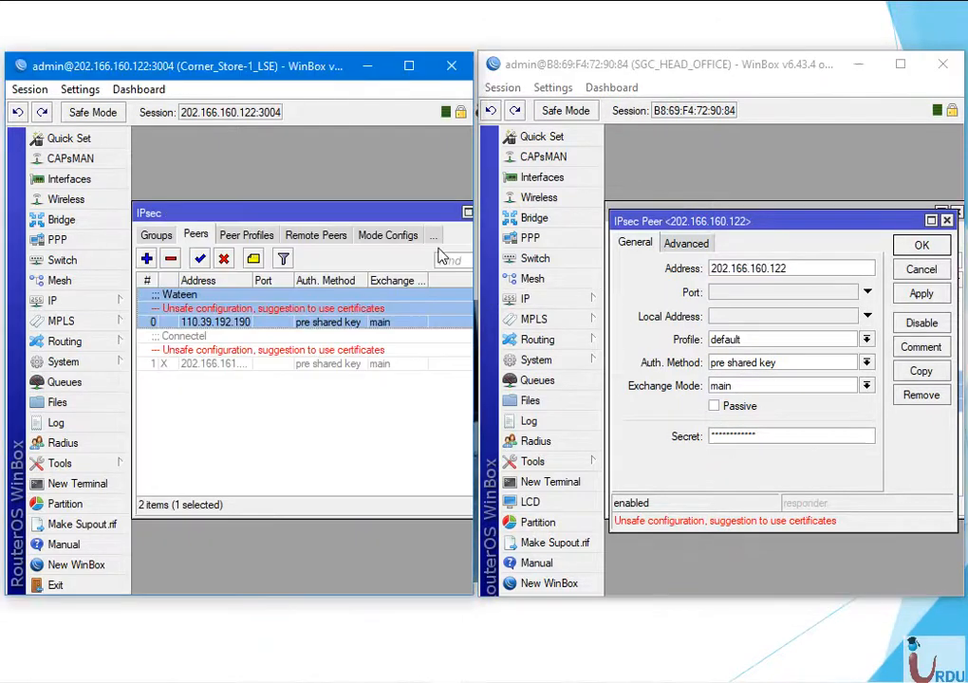
click(918, 247)
- Compare the default IPsec peer profile on Corner_Store-1_LSE and SGC_HEAD_OFFICE, and close both profiles
click(246, 234)
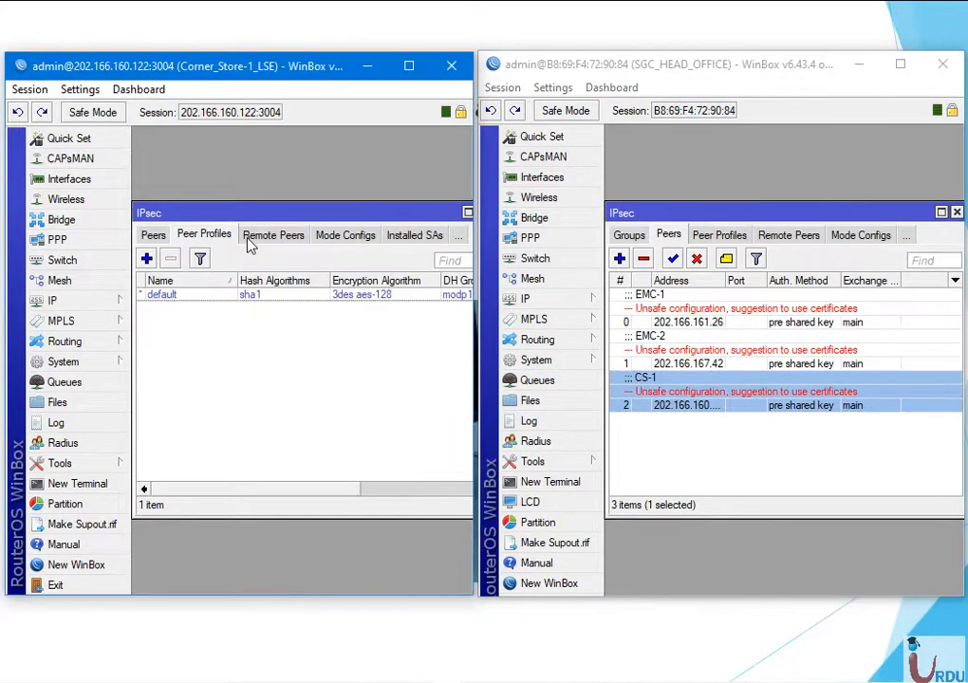
click(720, 235)
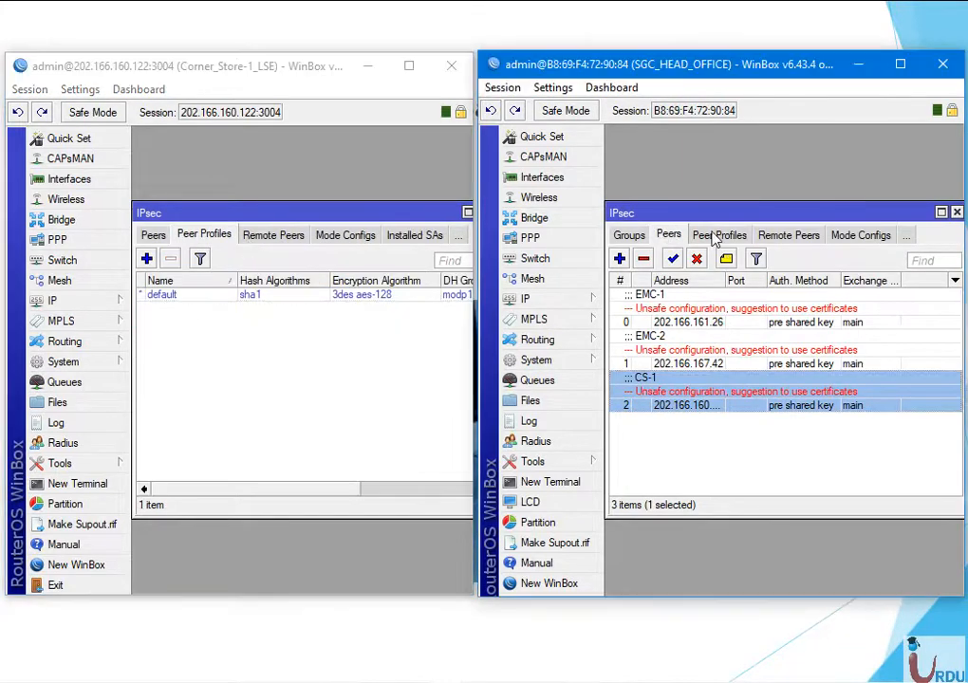
click(187, 297)
double_click(187, 297)
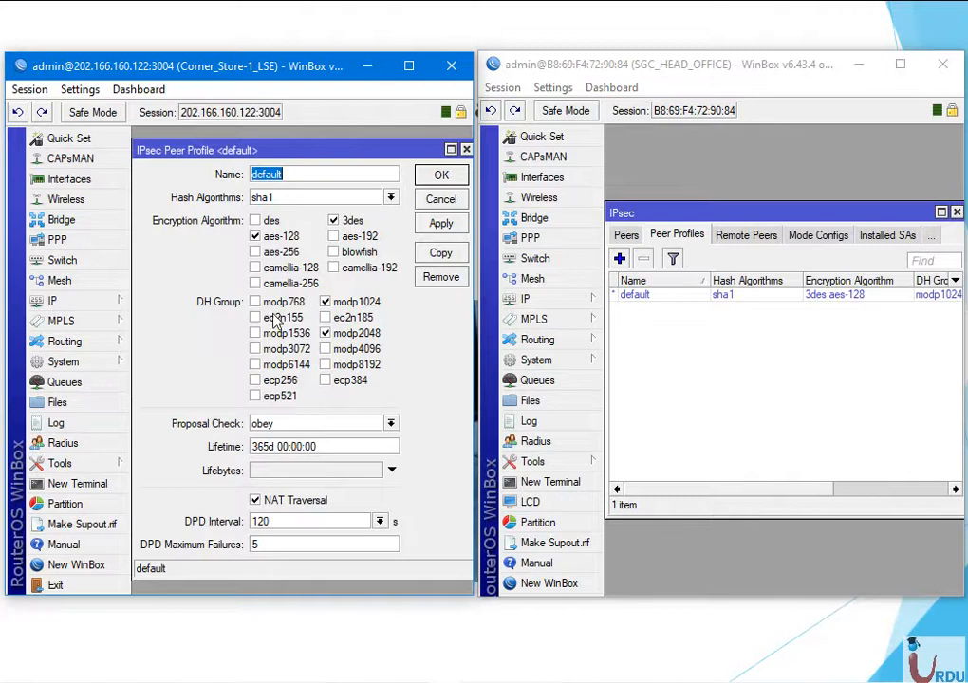
click(644, 297)
double_click(645, 297)
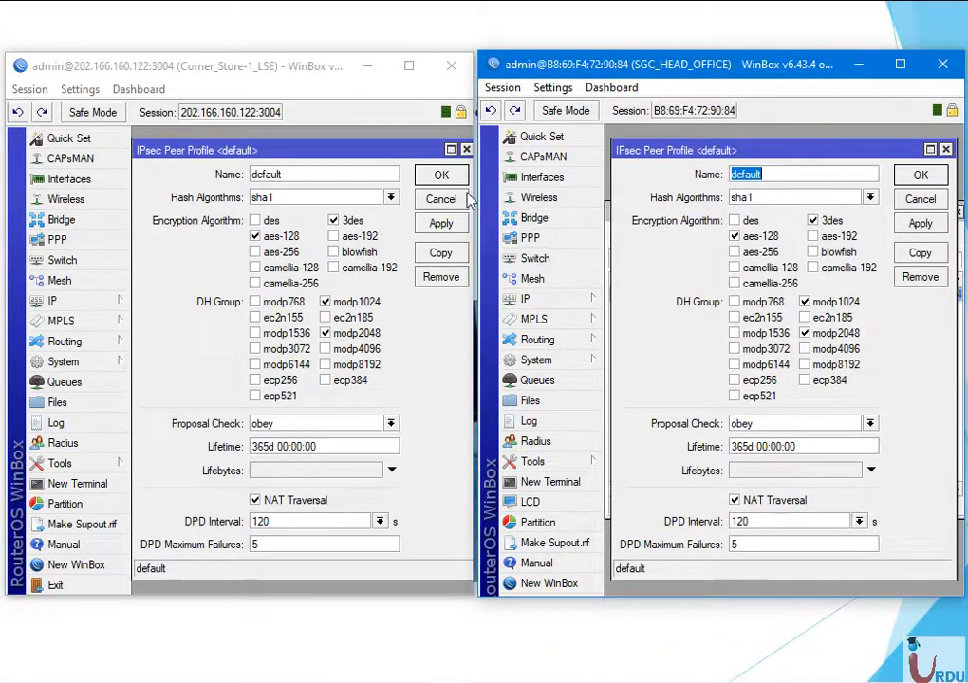
click(441, 174)
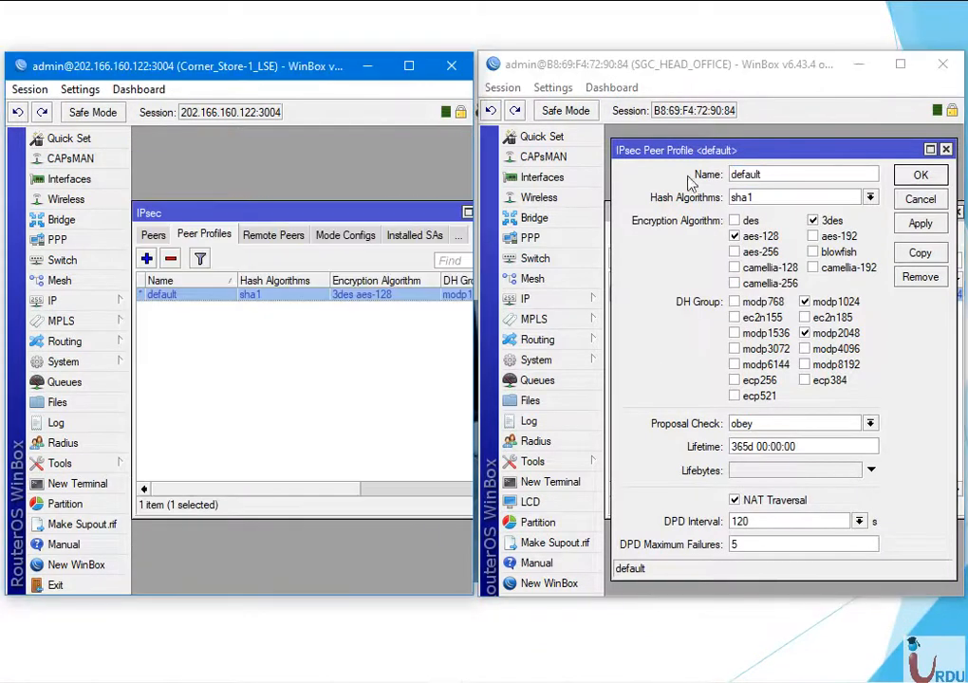
click(919, 176)
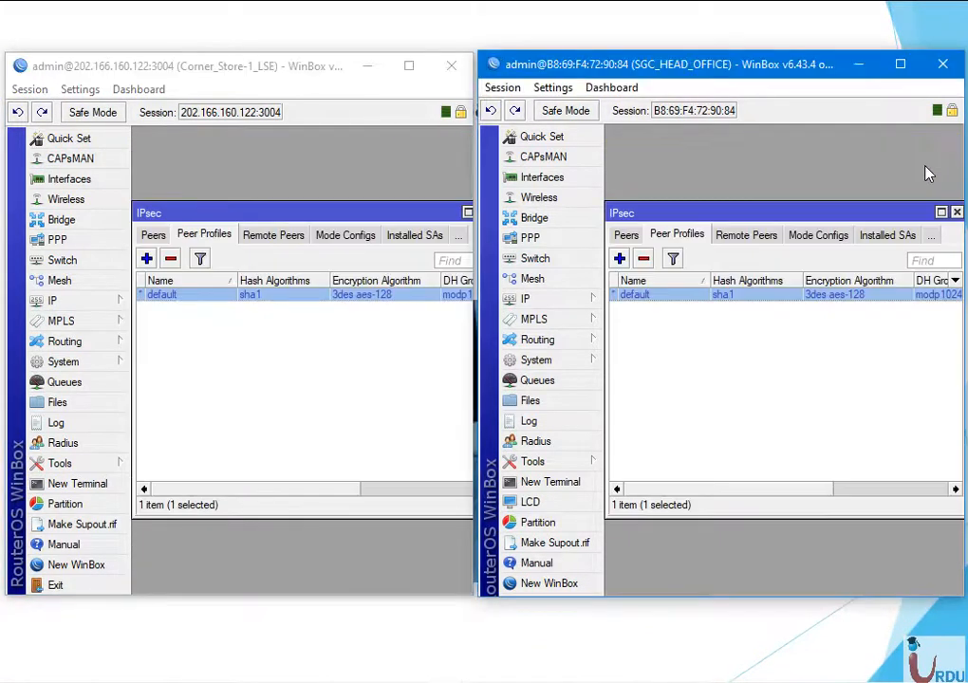
- View the IPsec remote peers on both routers and examine the initiator and responder connections between the branch and head office
click(274, 236)
click(736, 239)
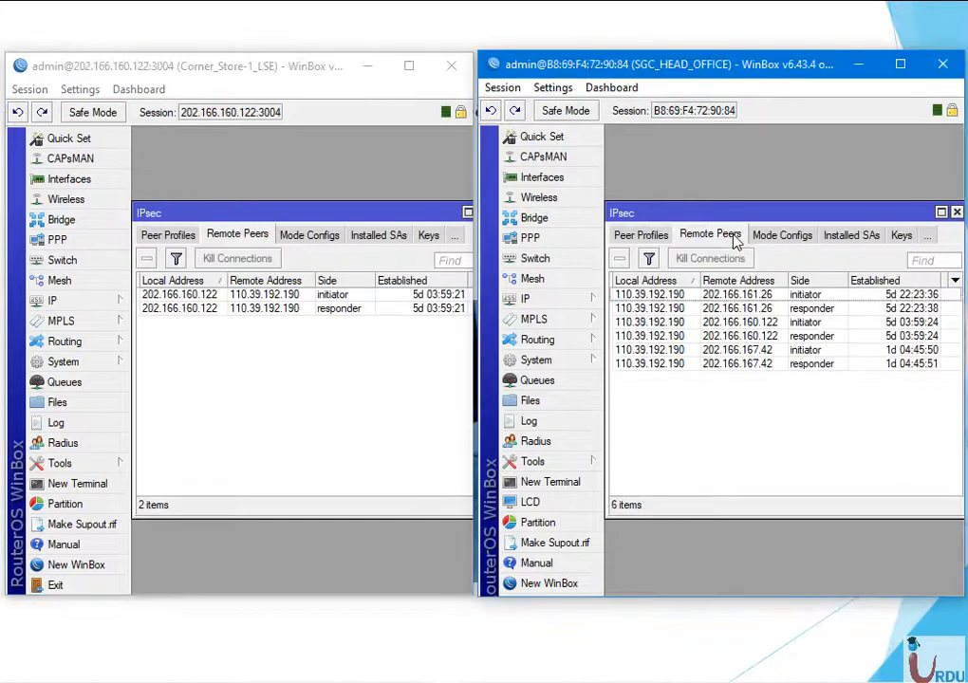
click(183, 296)
click(194, 309)
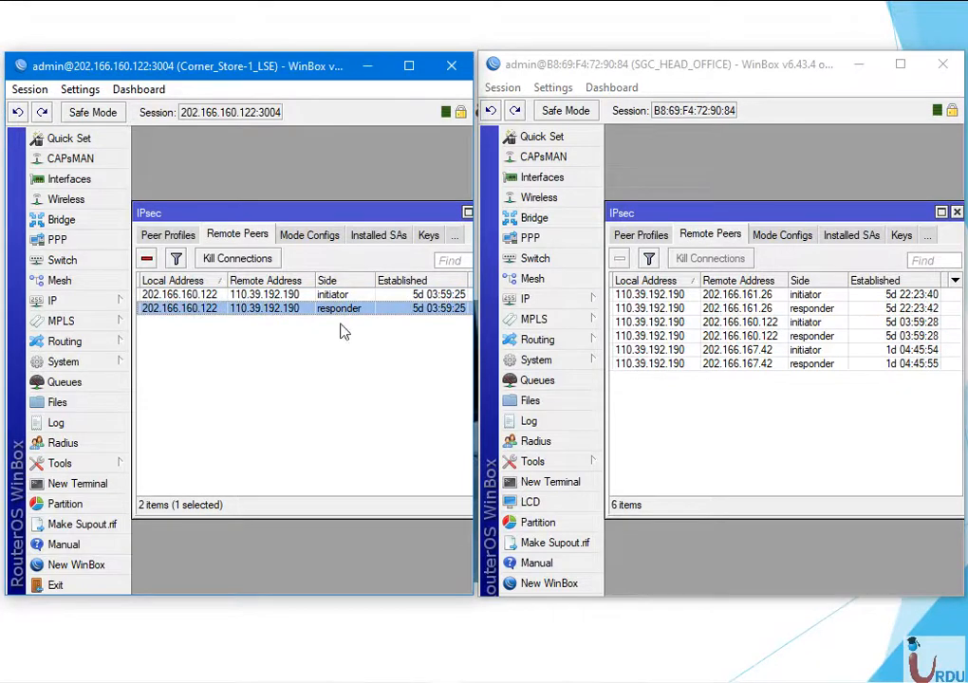
click(740, 323)
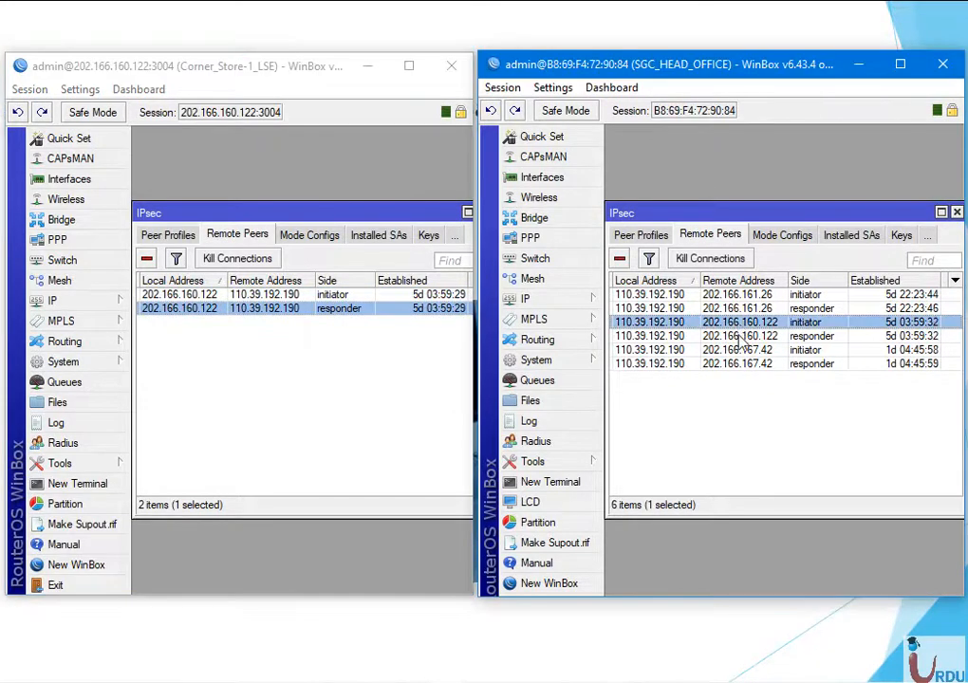
click(743, 336)
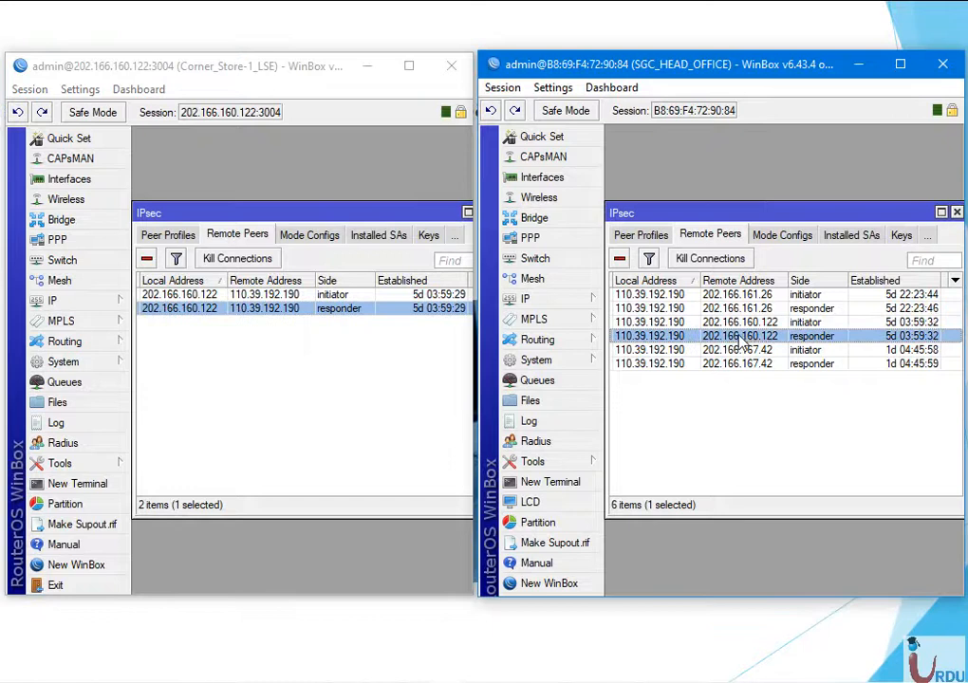
- Review the IPsec mode configs, installed SAs, keys and users on Corner_Store-1_LSE, and the mode configs on SGC_HEAD_OFFICE
click(326, 235)
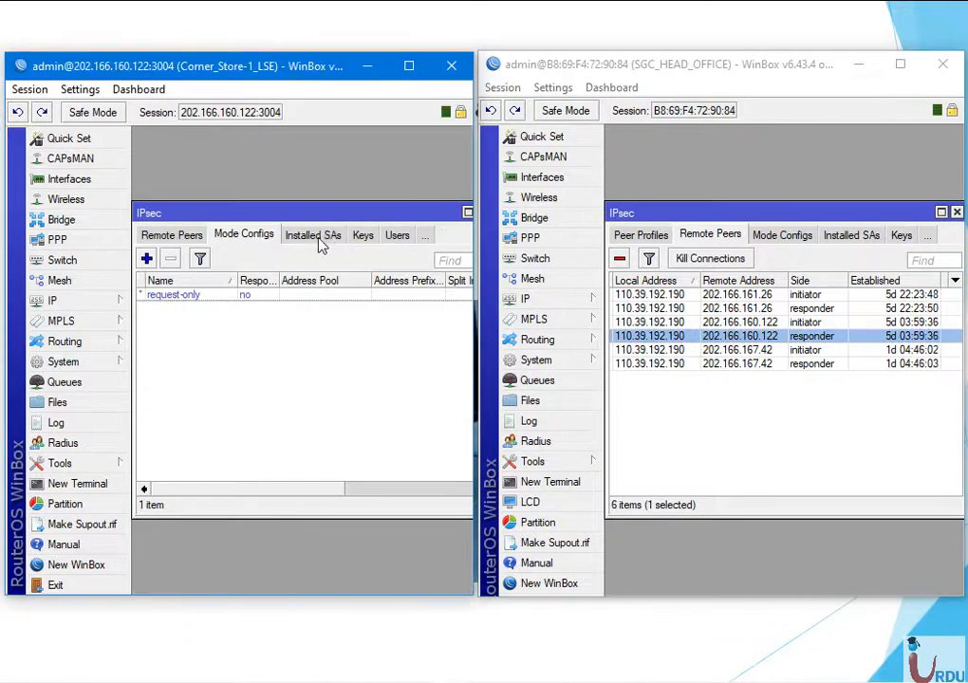
click(322, 243)
click(359, 239)
click(398, 237)
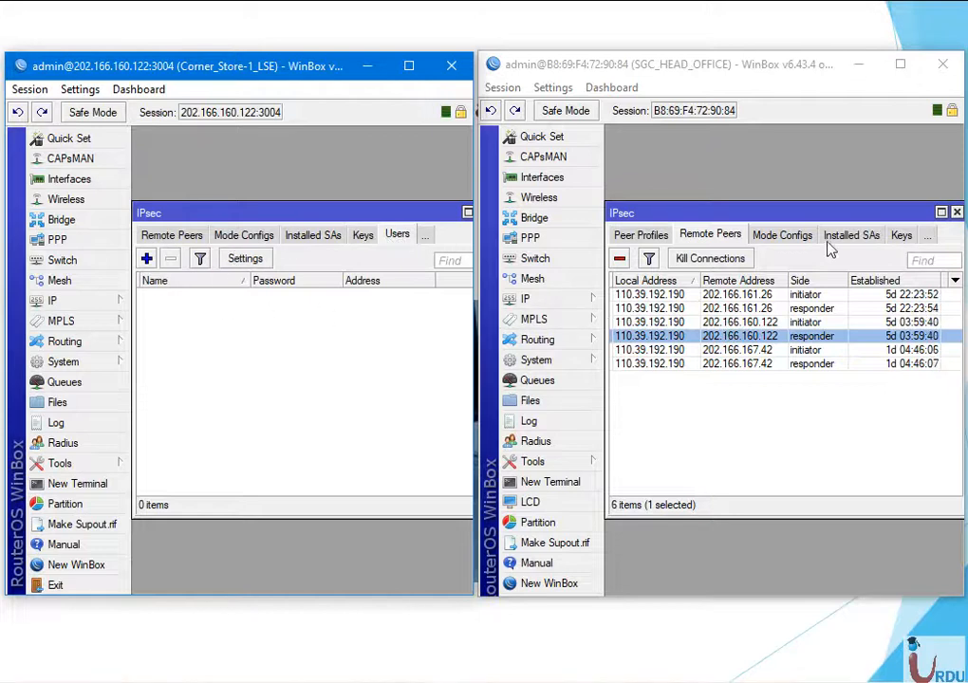
click(784, 239)
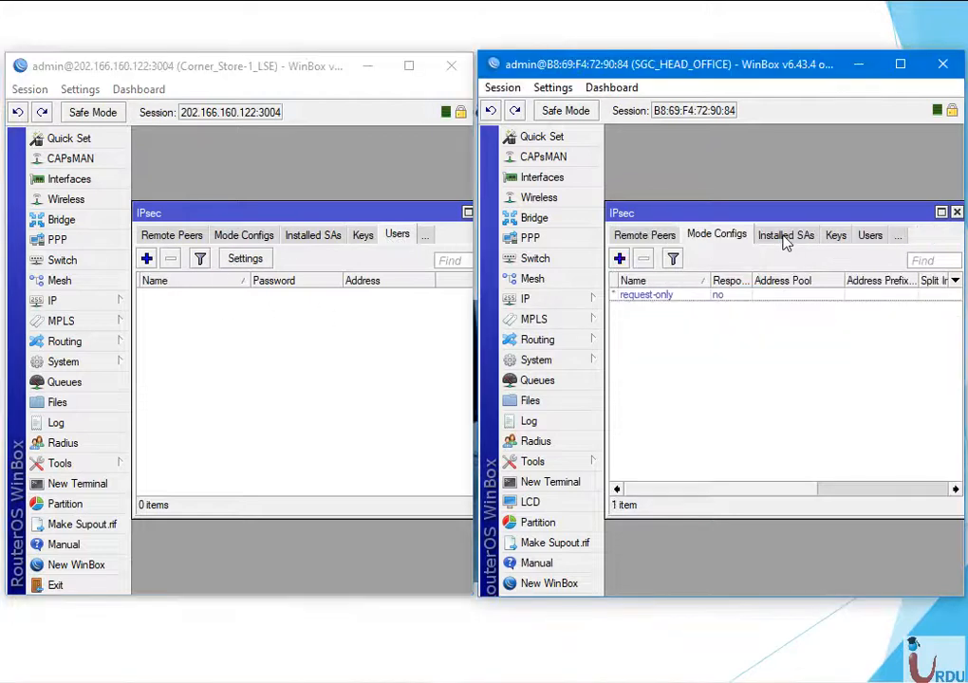
- Go back through the IPsec sections on SGC_HEAD_OFFICE to its policies list
click(647, 239)
click(628, 237)
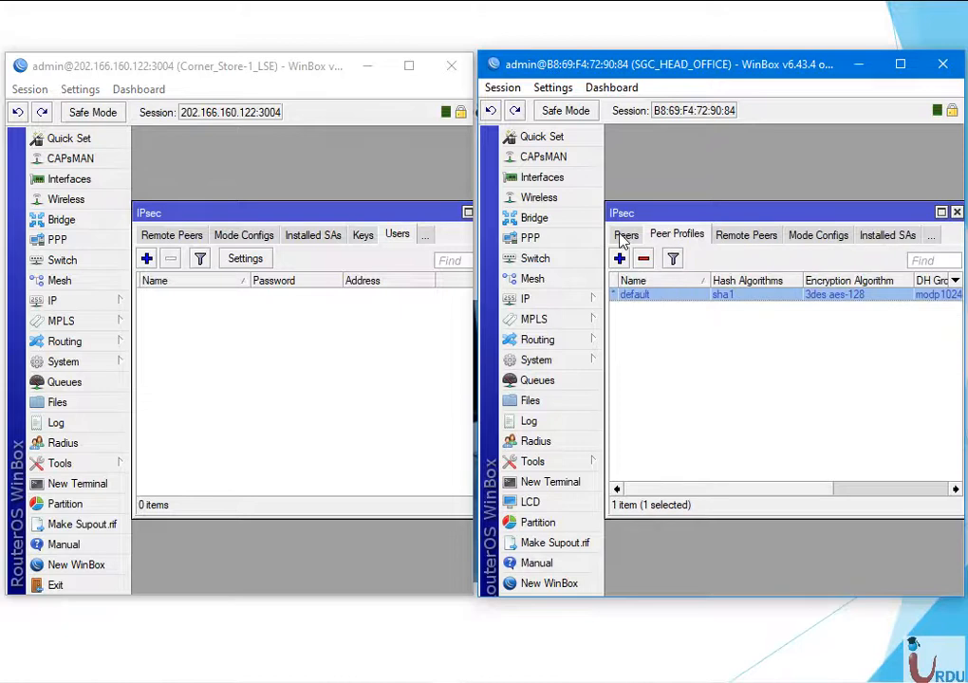
click(623, 237)
click(624, 238)
click(617, 239)
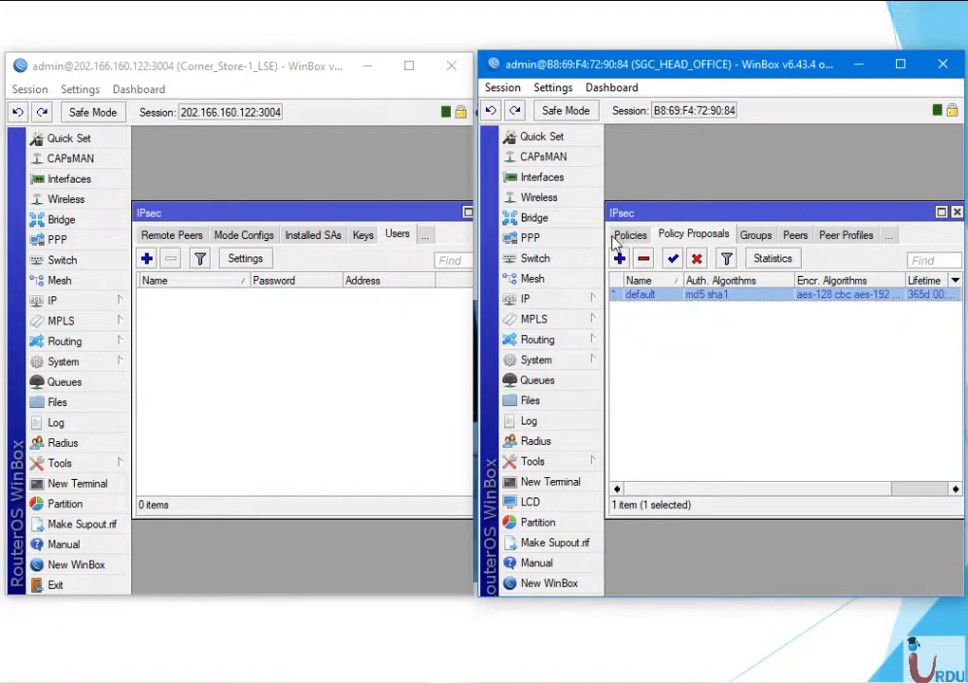
click(619, 237)
- Return to the IPsec policies on Corner_Store-1_LSE and close the IPsec windows on both routers
click(149, 237)
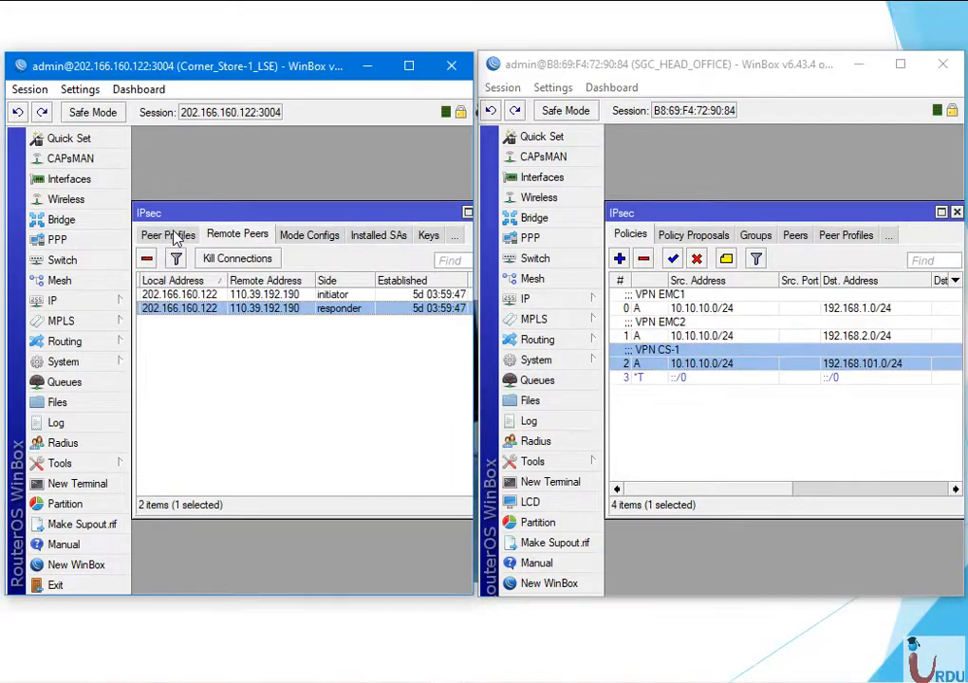
click(150, 237)
click(149, 237)
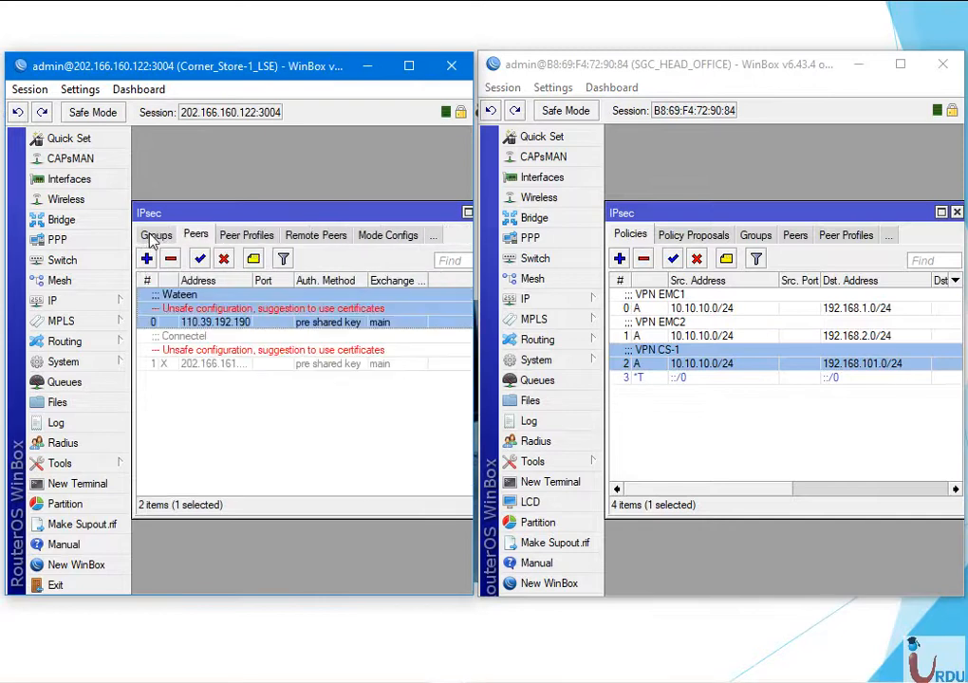
click(148, 238)
click(147, 237)
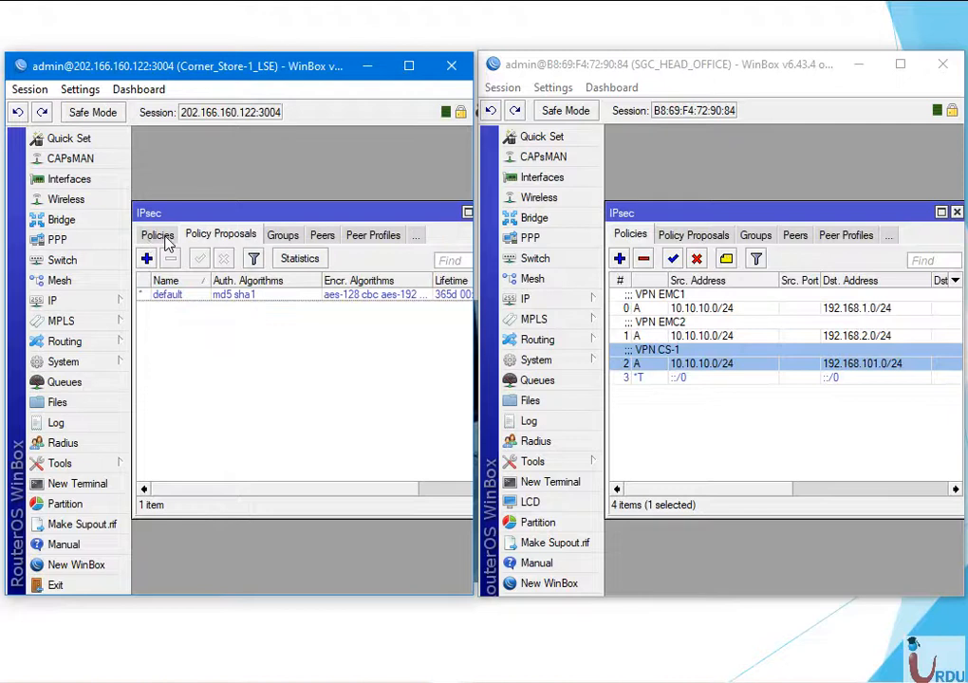
click(159, 237)
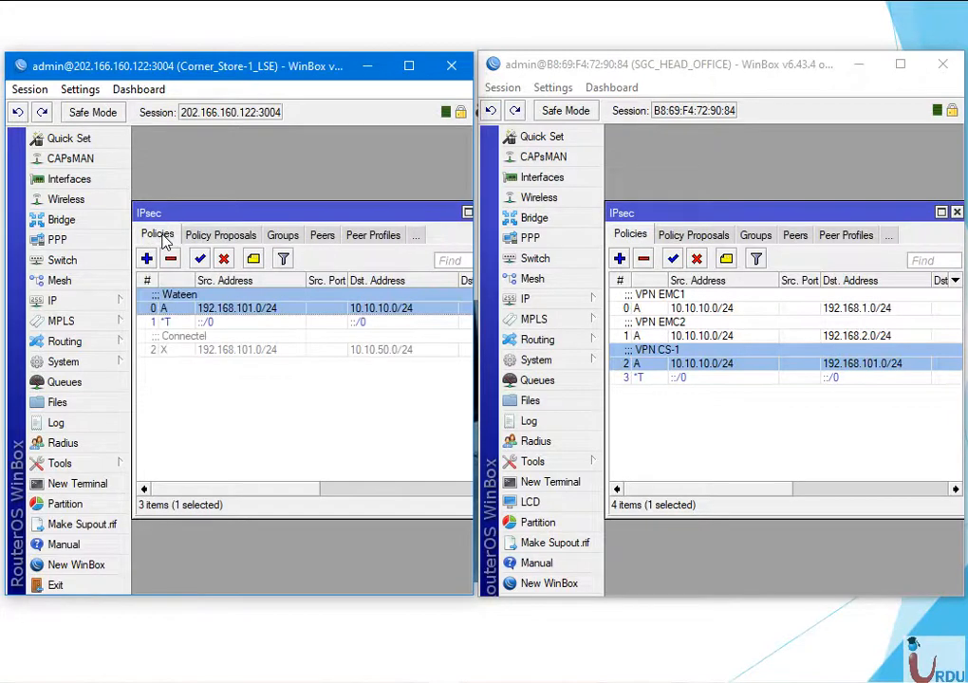
drag(403, 212, 338, 226)
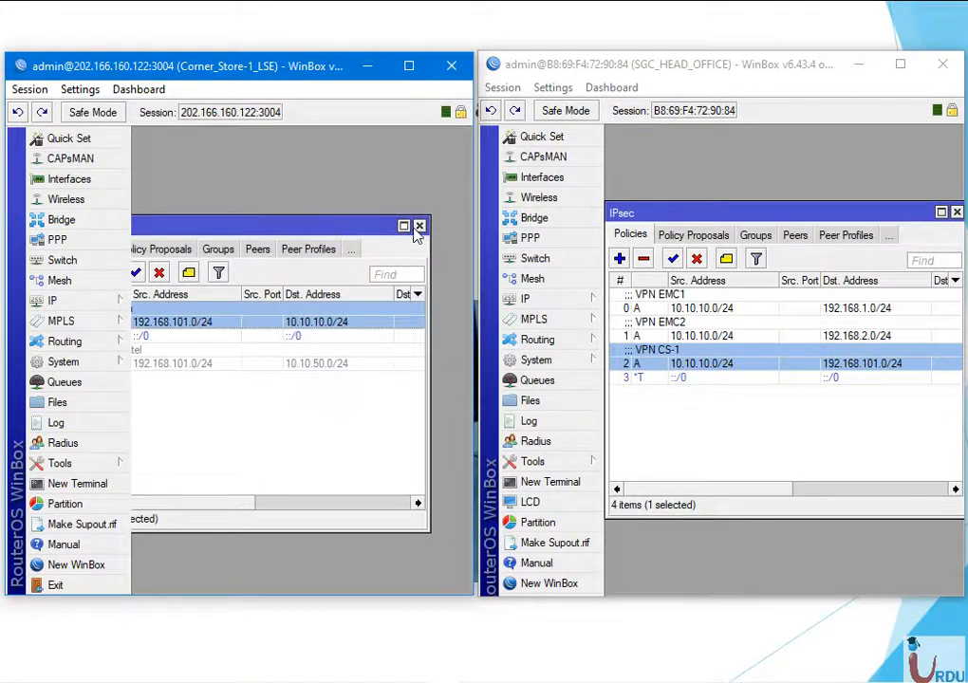
click(420, 226)
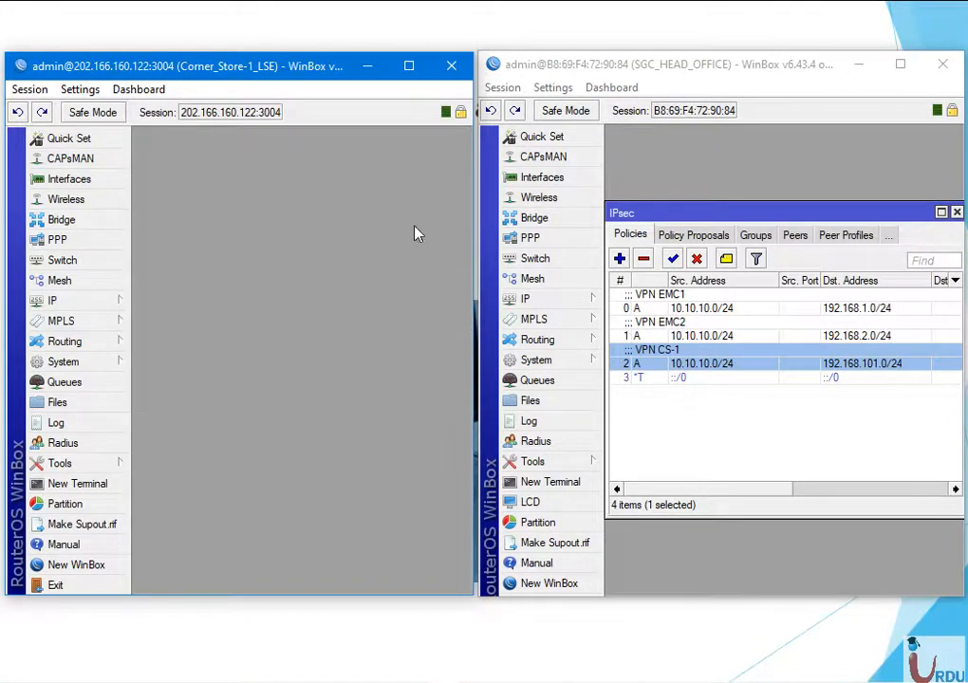
click(956, 211)
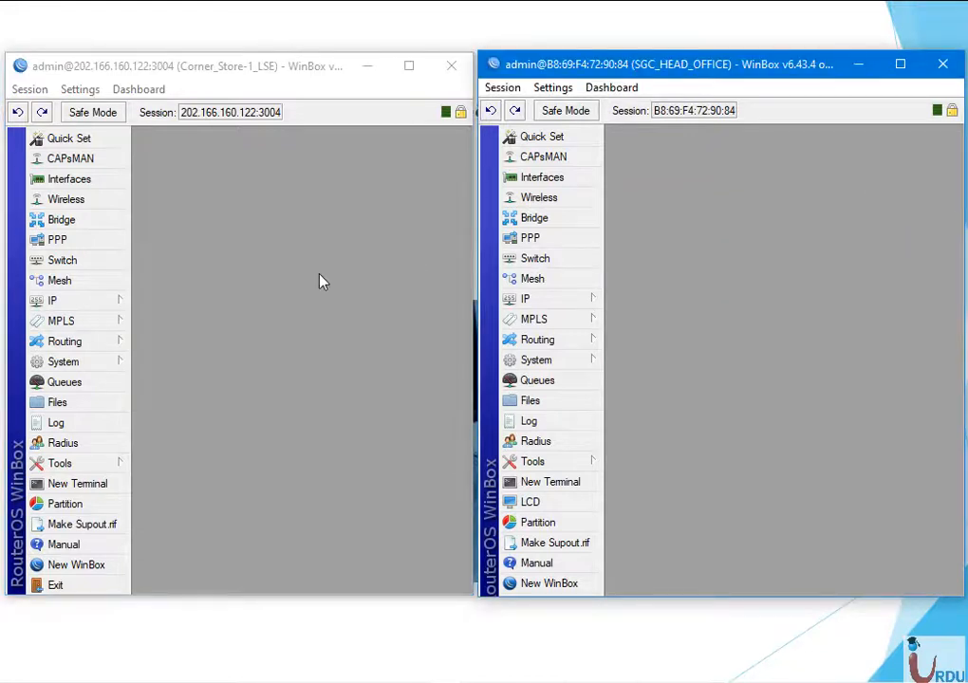
- Open the firewall NAT rule CS to HO VPN NAT Bypass on Corner_Store-1_LSE and examine its source and destination addresses
click(121, 300)
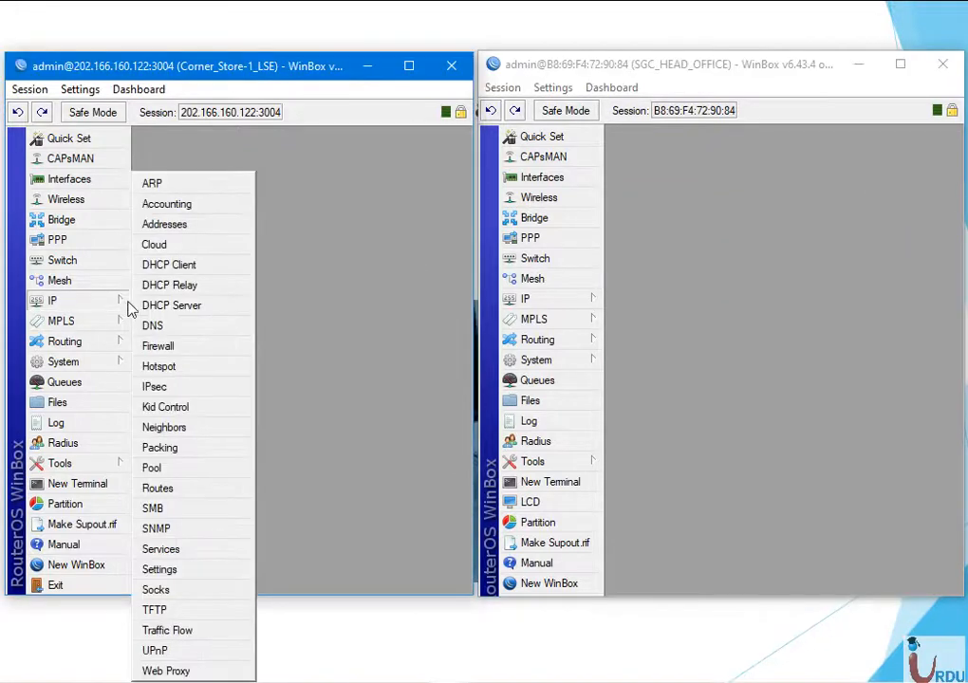
click(186, 346)
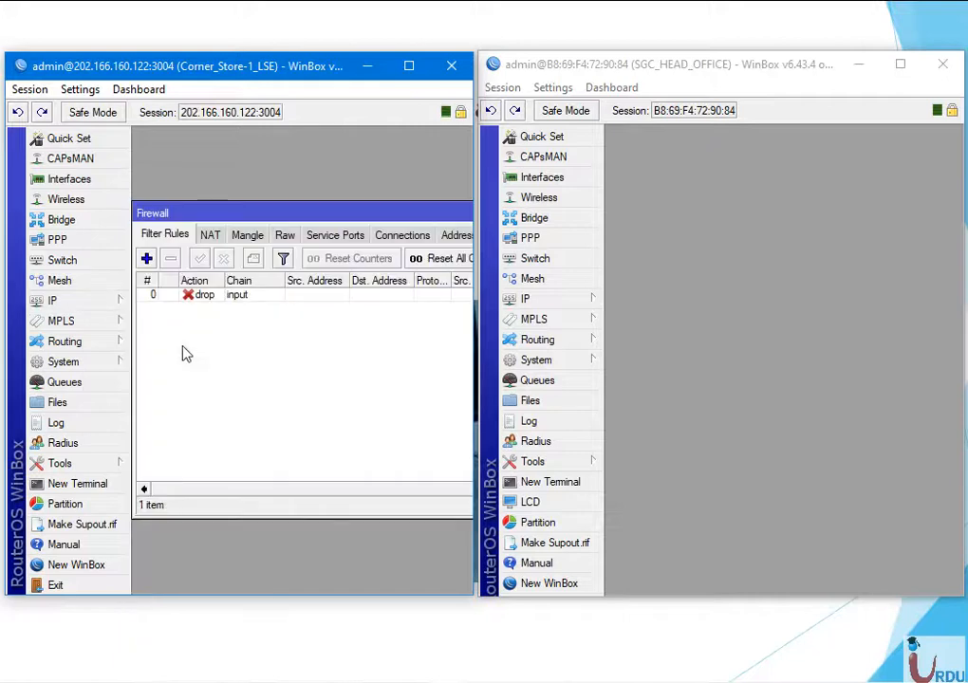
click(211, 237)
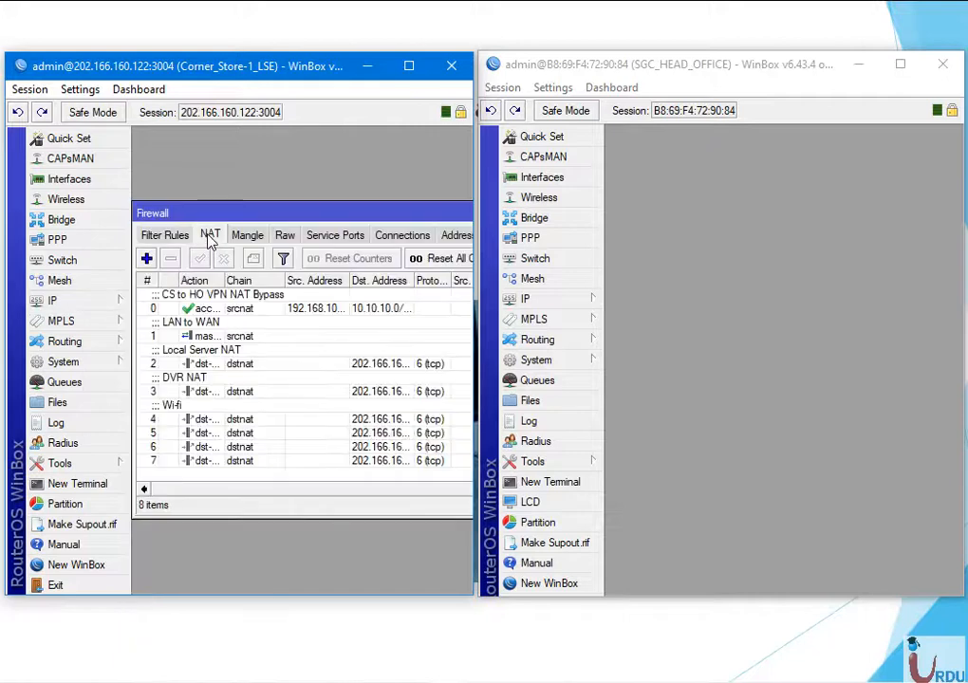
double_click(196, 309)
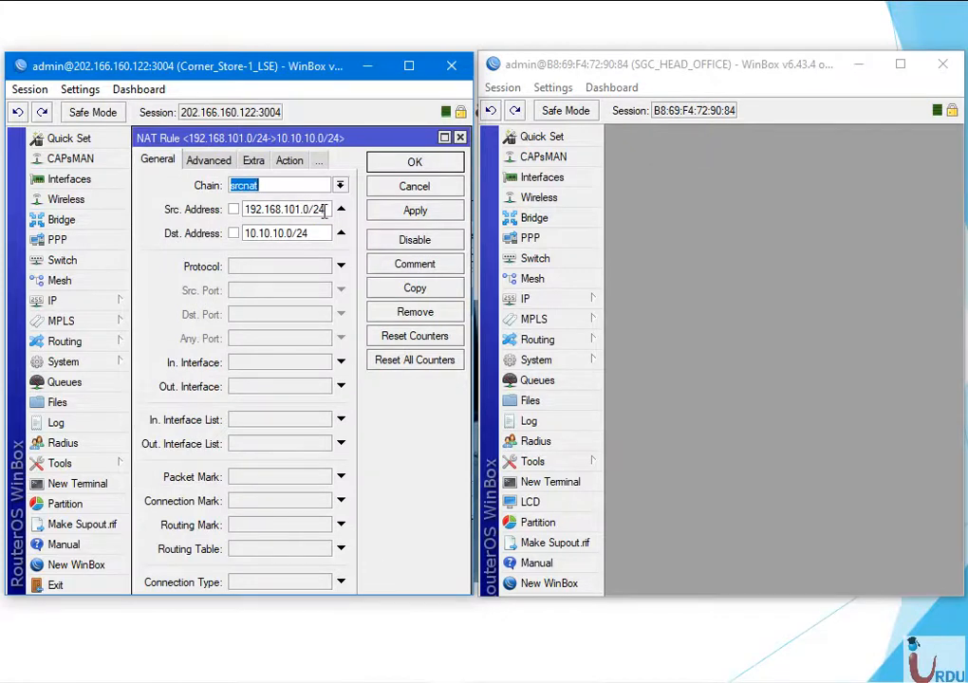
drag(325, 211, 241, 213)
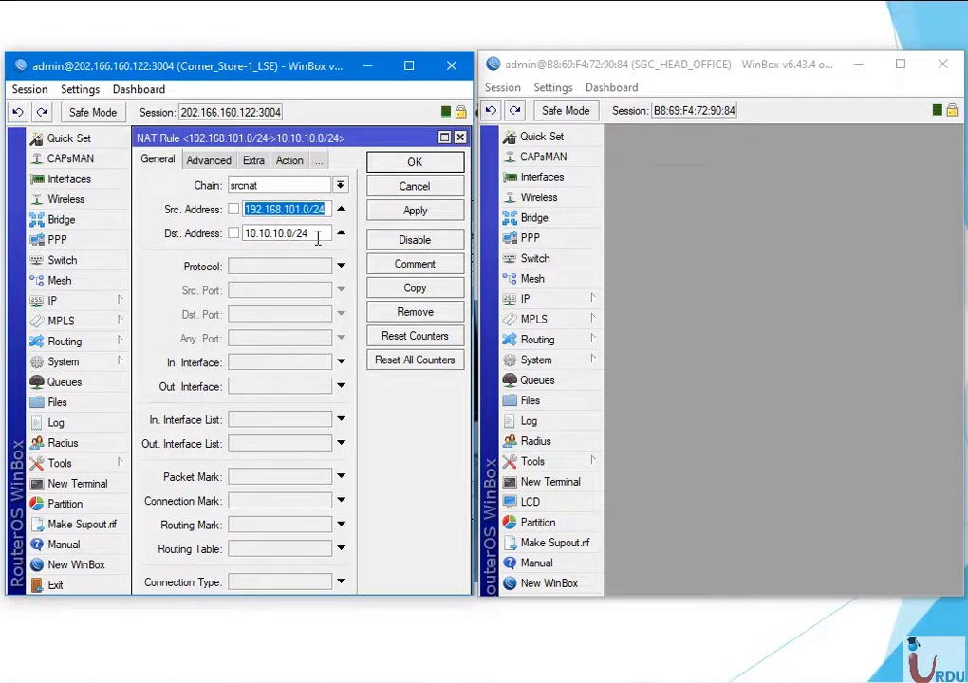
drag(320, 237, 248, 240)
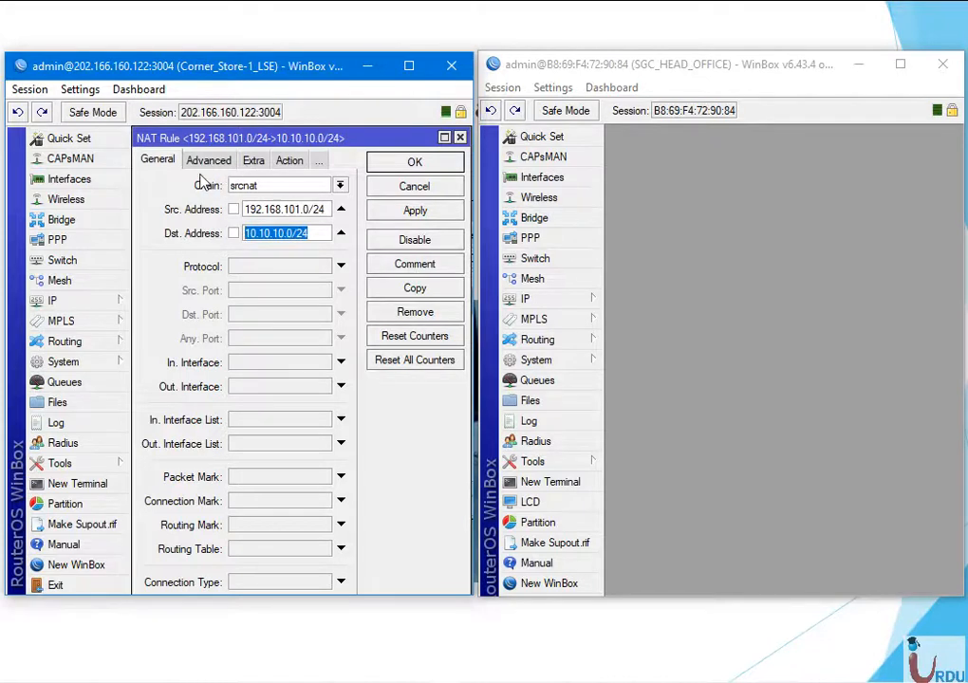
- Inspect the advanced, extra and action settings of the CS to HO VPN NAT Bypass rule and close it
click(205, 162)
click(248, 163)
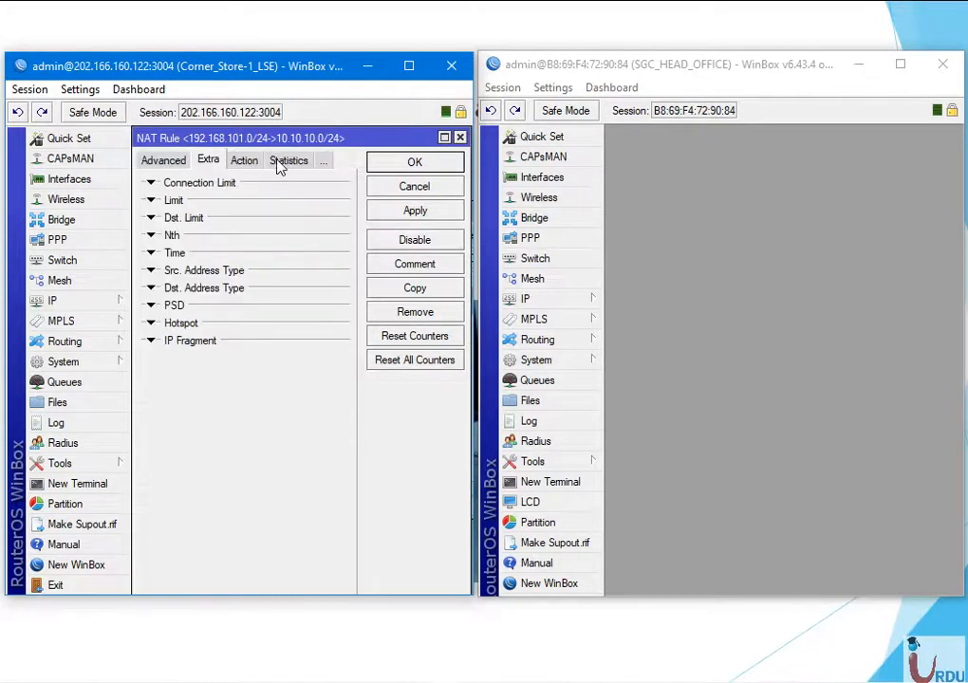
click(249, 163)
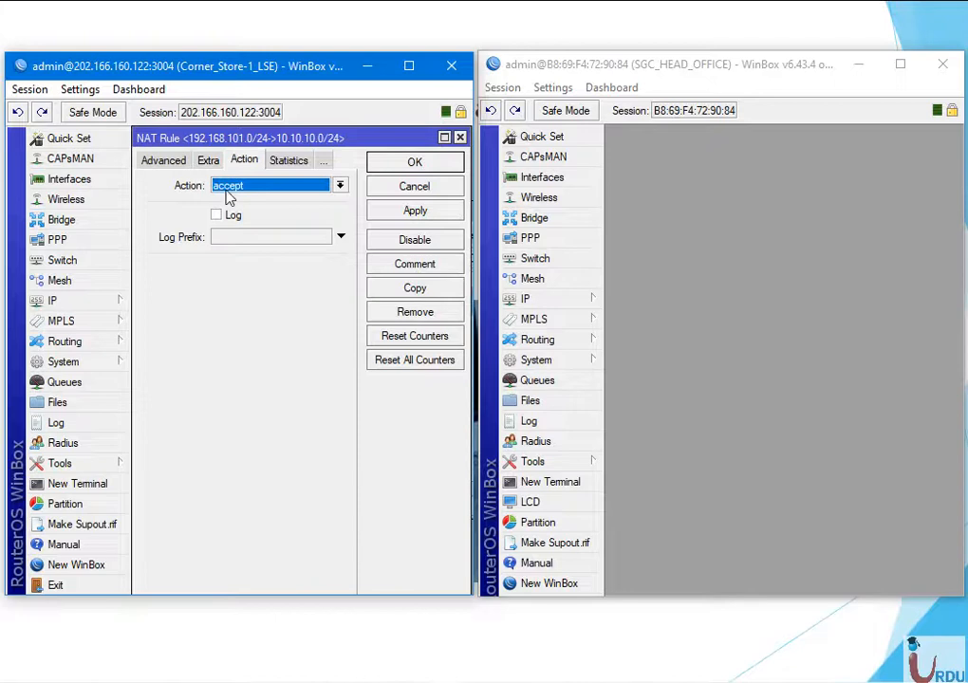
click(415, 161)
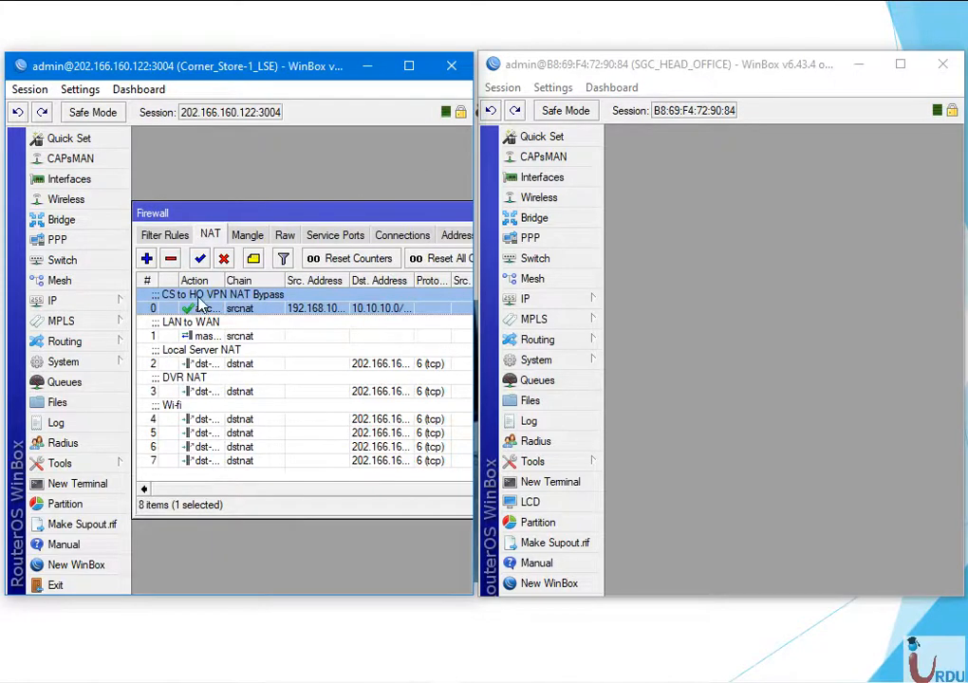
- Open the firewall NAT rule VPN to CS-1 on SGC_HEAD_OFFICE, examine its source and destination addresses and action, and close it
click(570, 299)
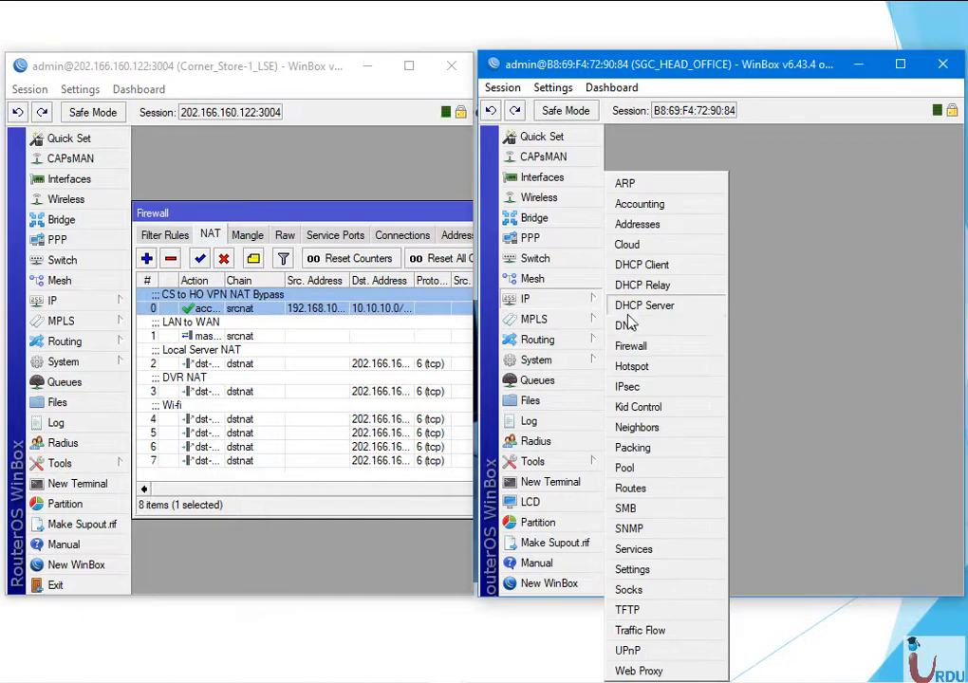
click(646, 353)
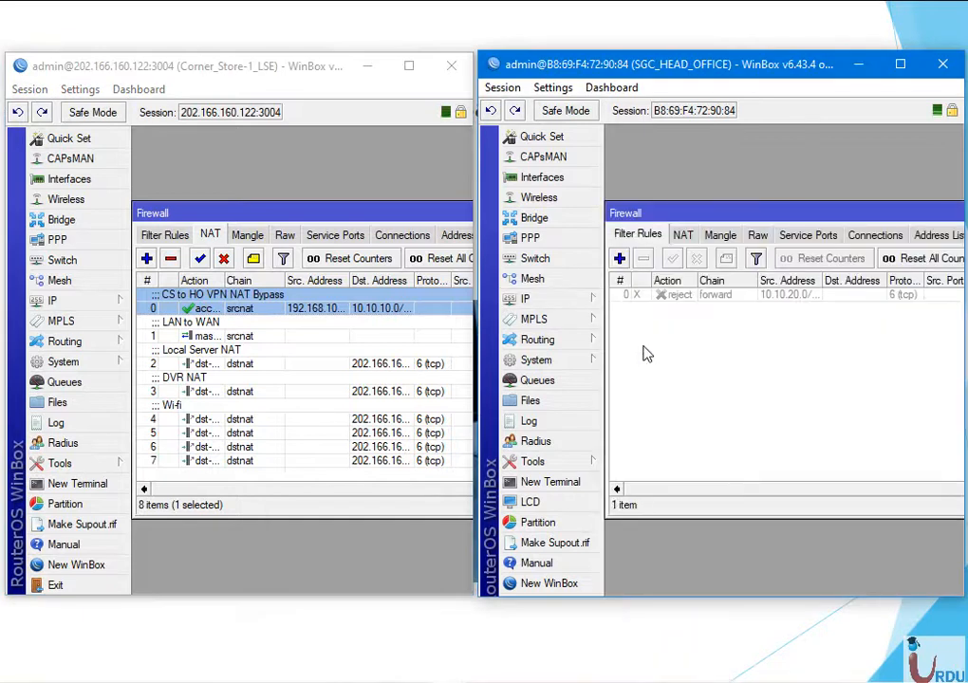
click(683, 235)
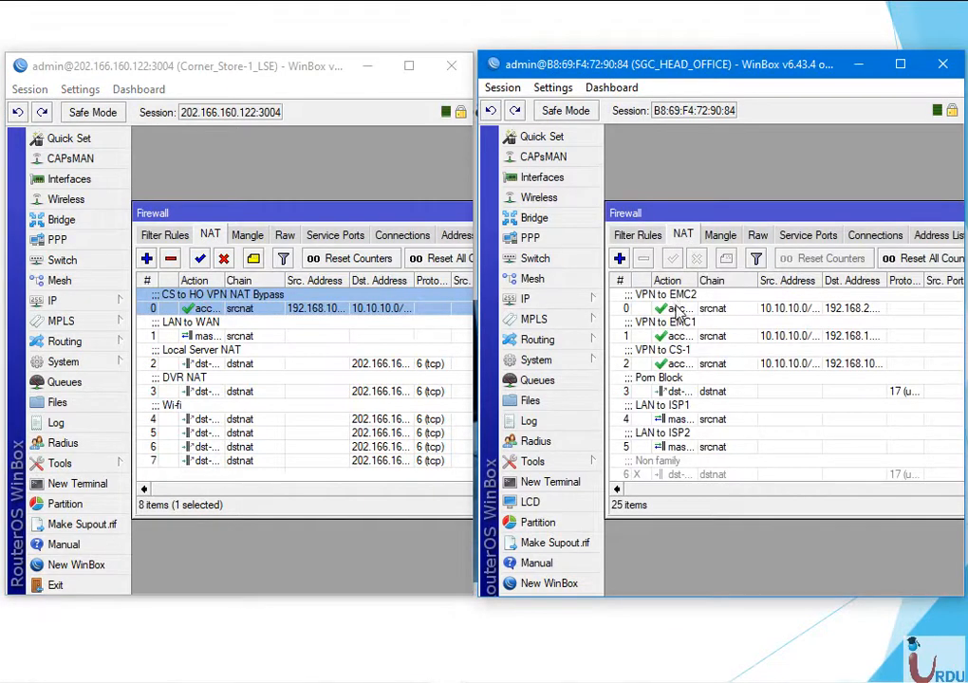
double_click(676, 356)
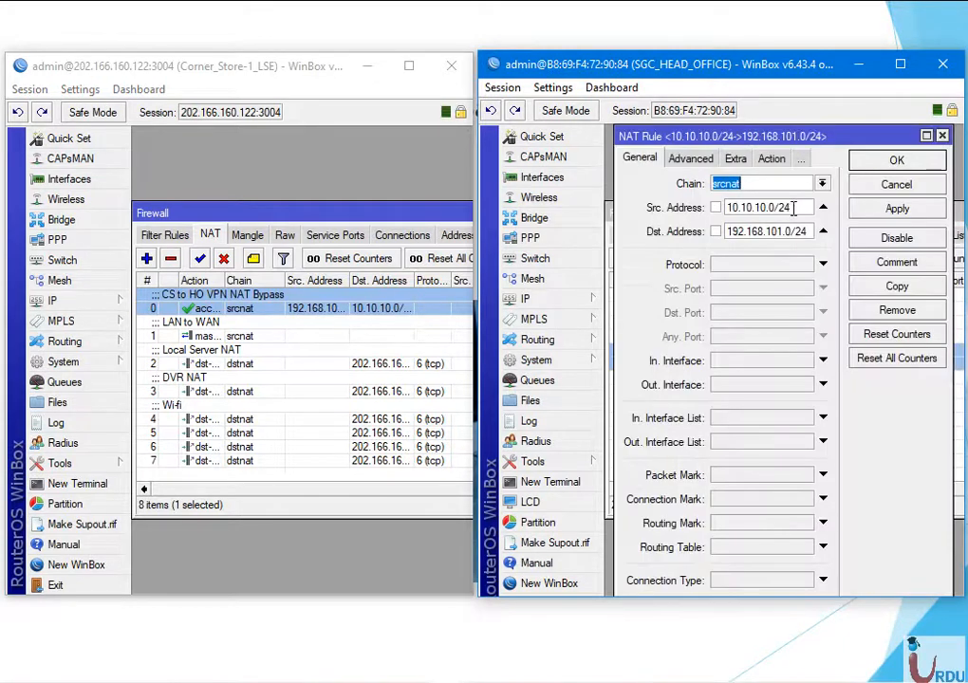
key(Tab)
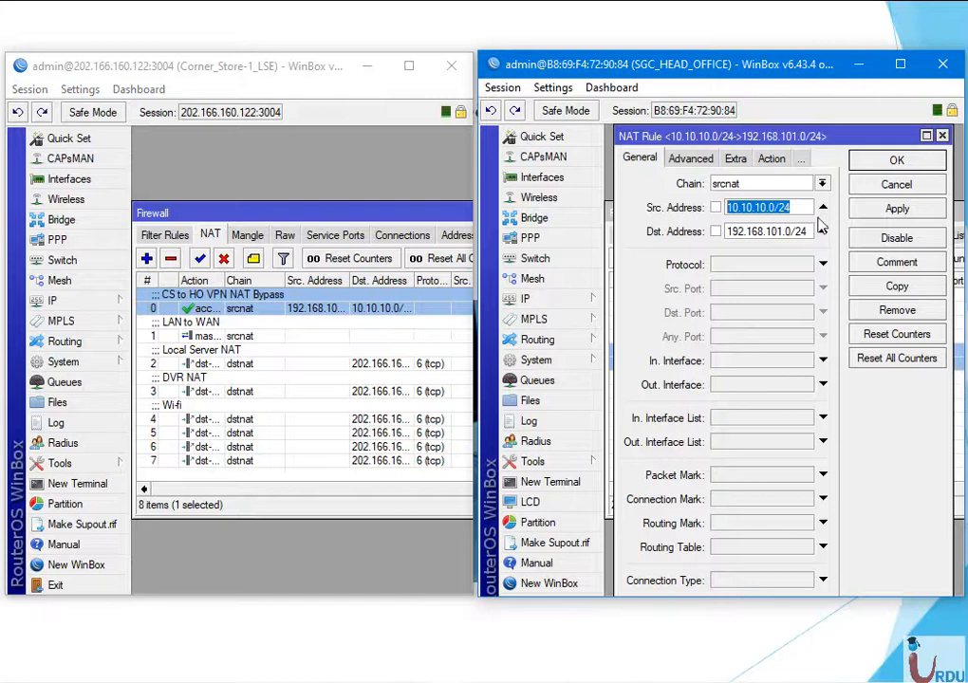
key(Tab)
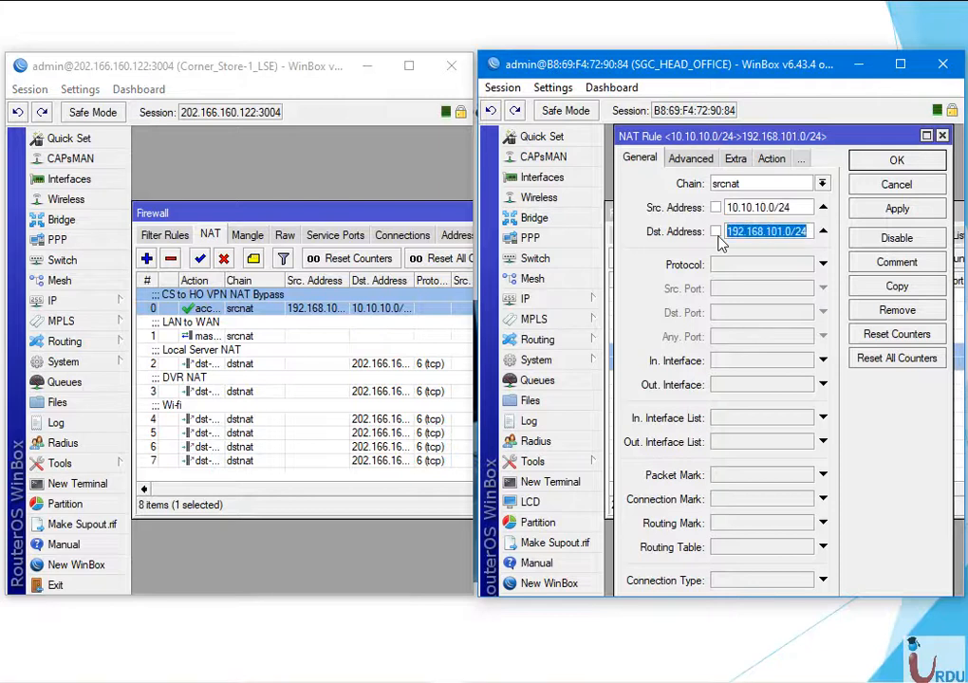
click(769, 159)
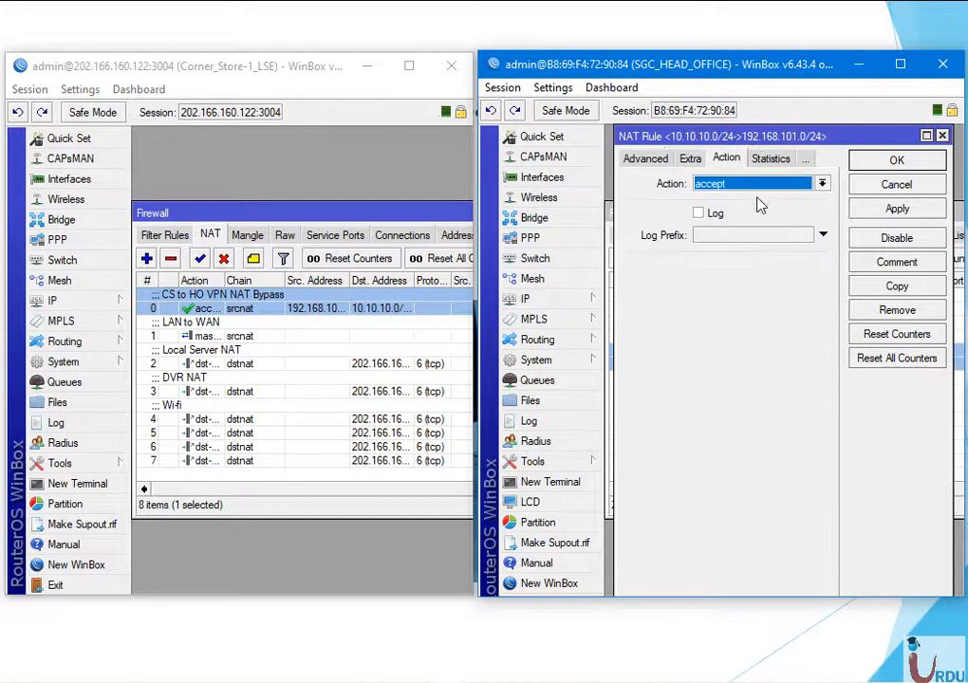
click(896, 159)
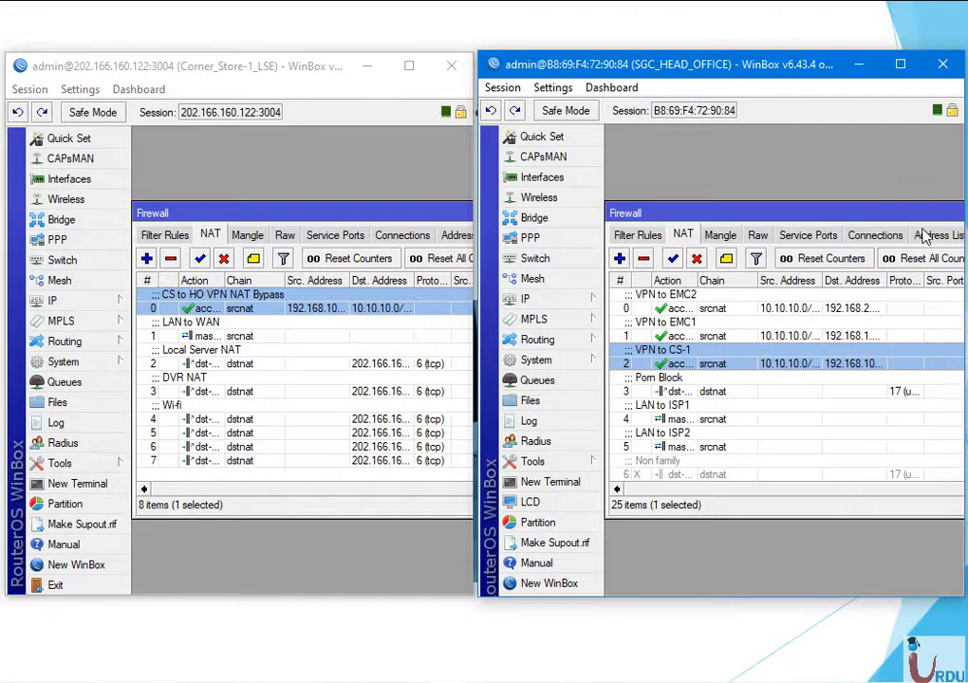
- Close the Firewall windows on both SGC_HEAD_OFFICE and Corner_Store-1_LSE
drag(931, 215, 784, 231)
drag(940, 236, 692, 225)
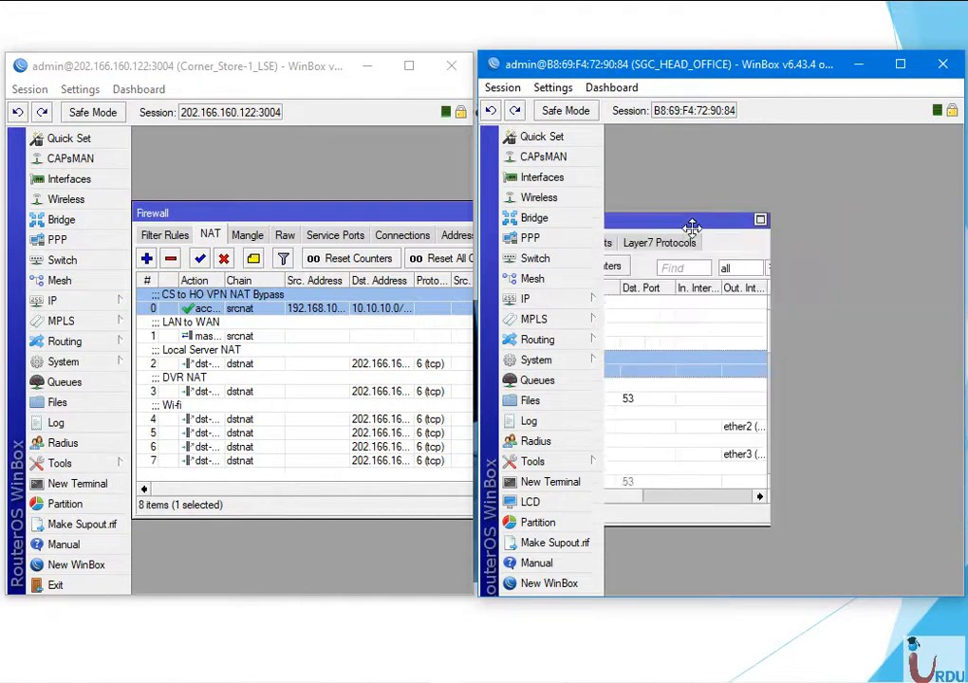
click(746, 228)
drag(436, 213, 173, 211)
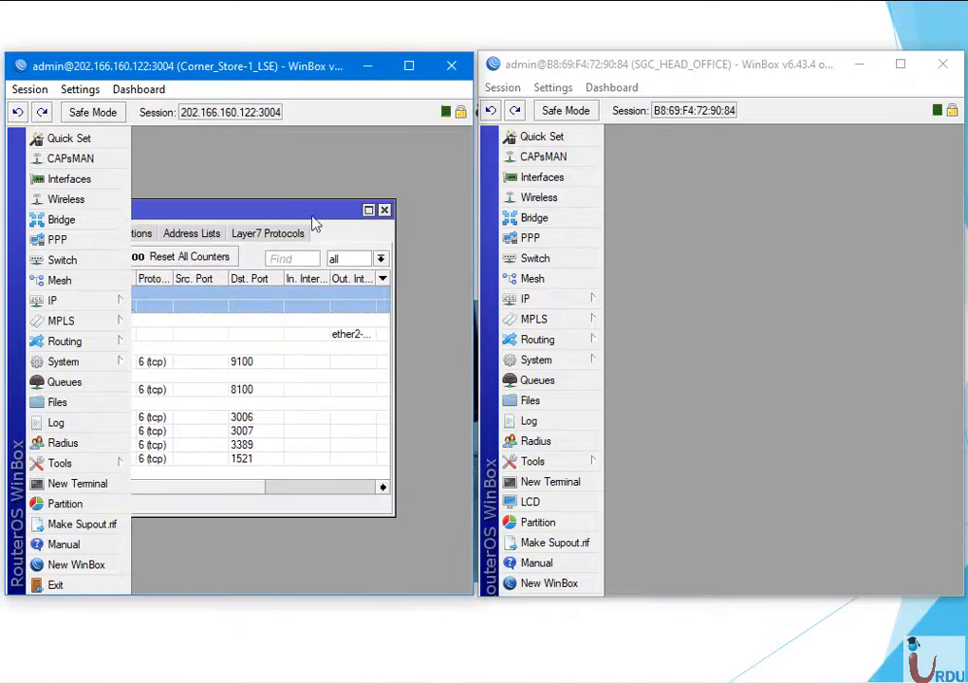
click(385, 210)
- Open IPsec on SGC_HEAD_OFFICE and look through its sections from the policies and peers to the installed SAs and keys
click(584, 301)
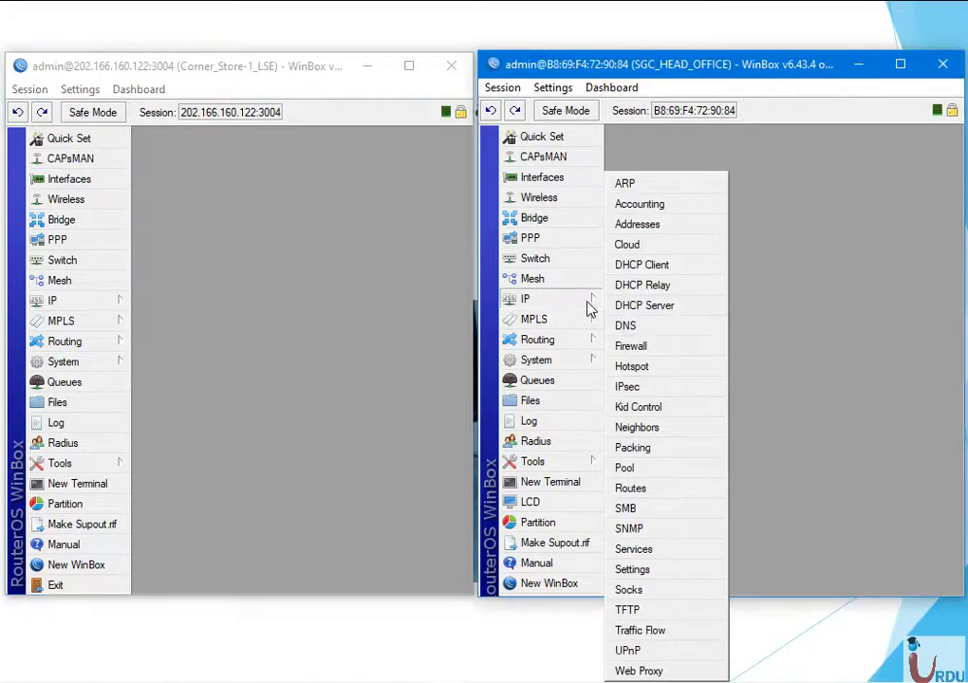
click(649, 392)
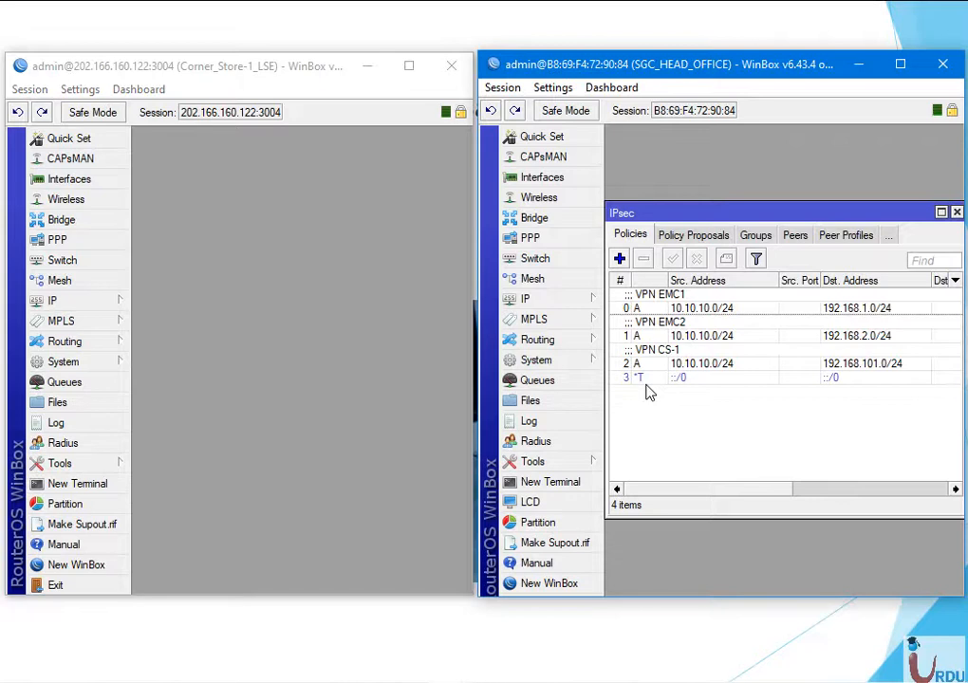
click(676, 240)
click(757, 236)
click(766, 238)
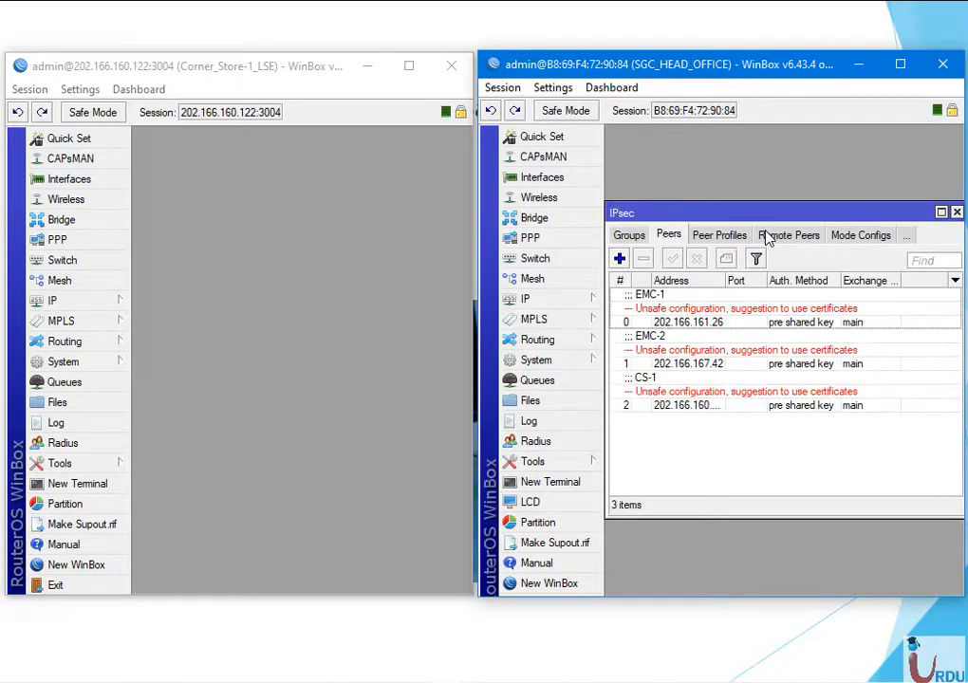
click(765, 237)
click(787, 237)
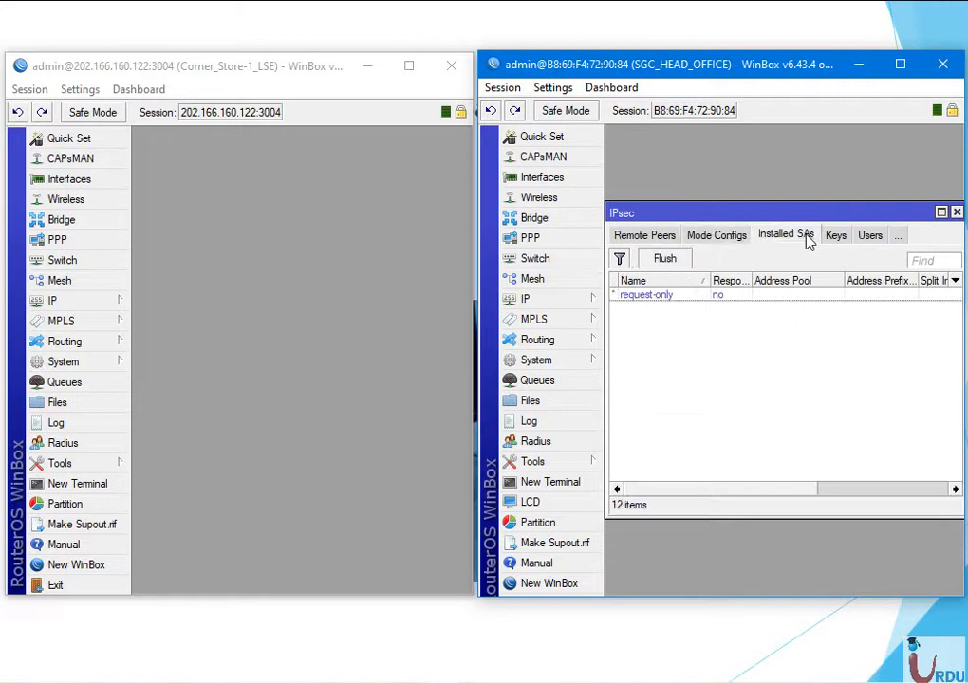
click(807, 237)
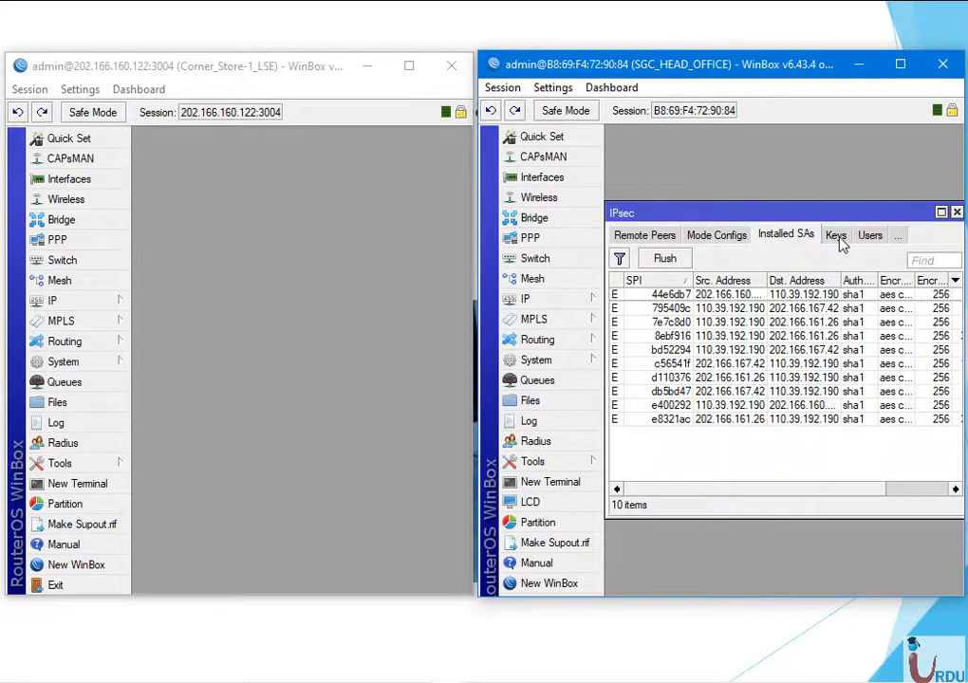
click(837, 237)
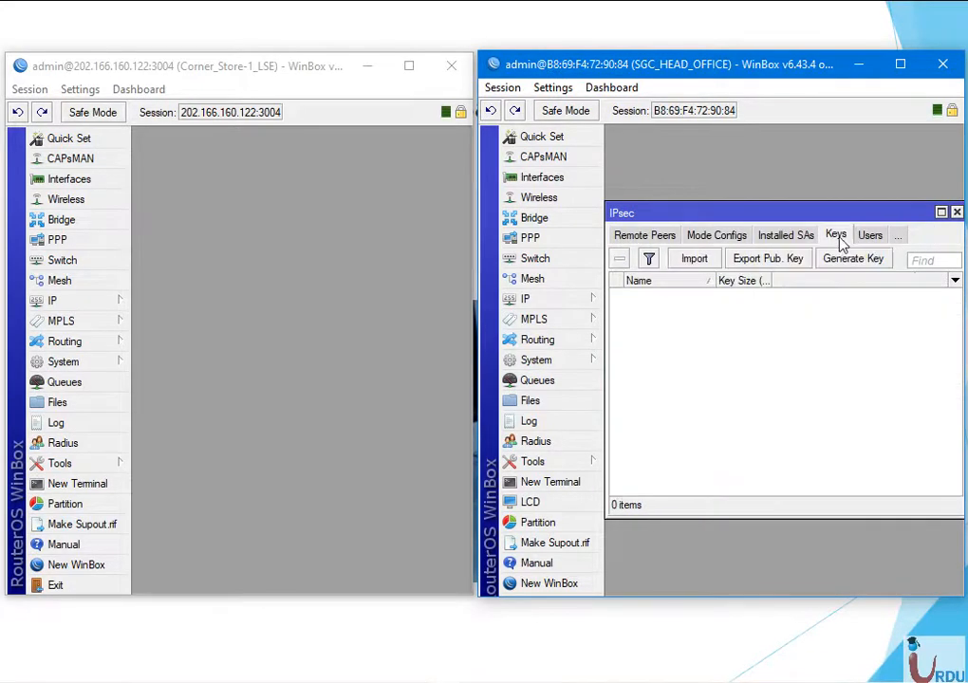
- Close the SGC_HEAD_OFFICE session, then widen the Corner_Store-1_LSE window and move it to the middle of the screen
click(942, 63)
drag(474, 230, 842, 297)
drag(482, 71, 570, 74)
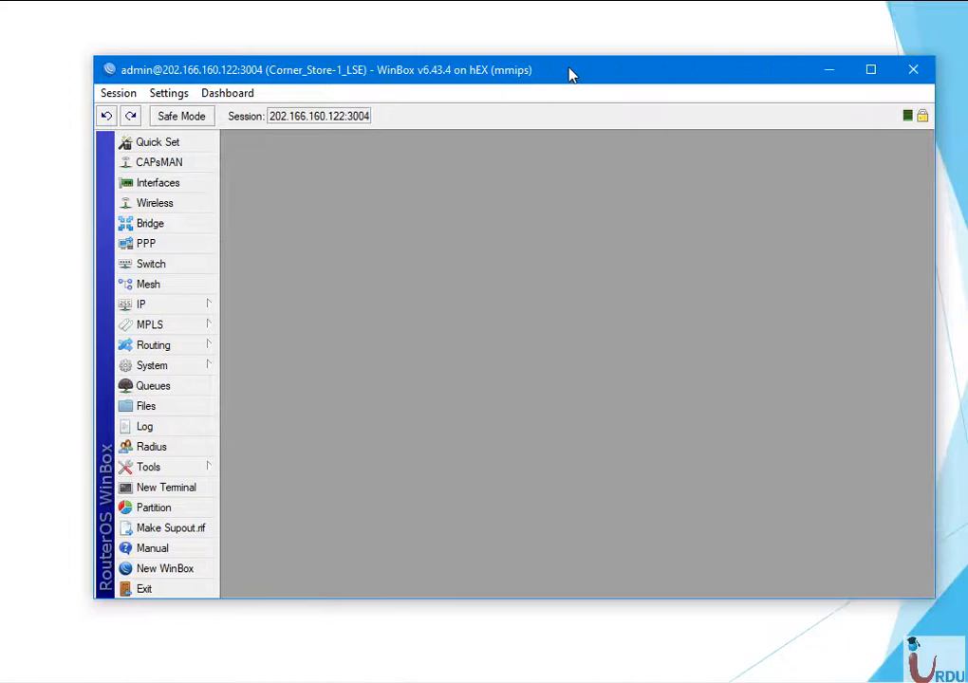
- Open the Wateen IPsec policy on Corner_Store-1_LSE and check its phase 2 status
click(201, 311)
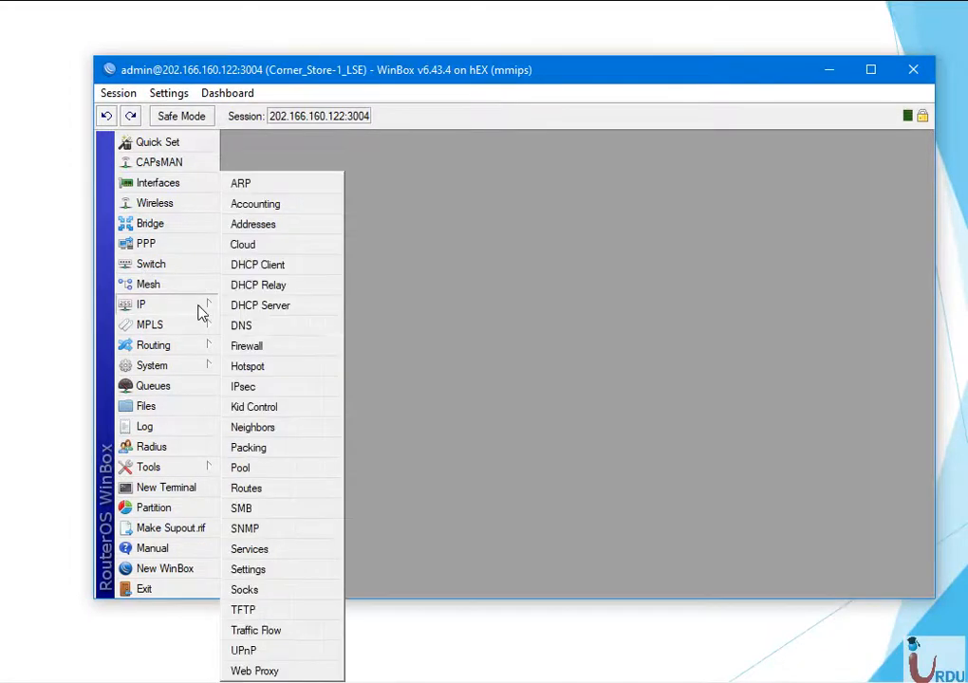
click(281, 387)
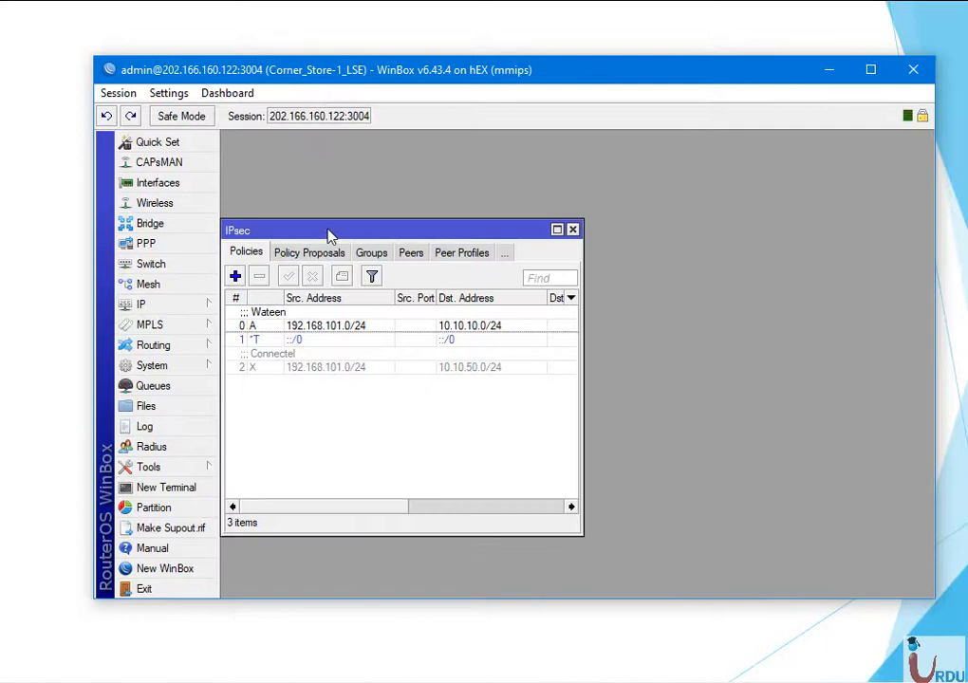
drag(329, 234, 447, 207)
click(441, 306)
double_click(442, 306)
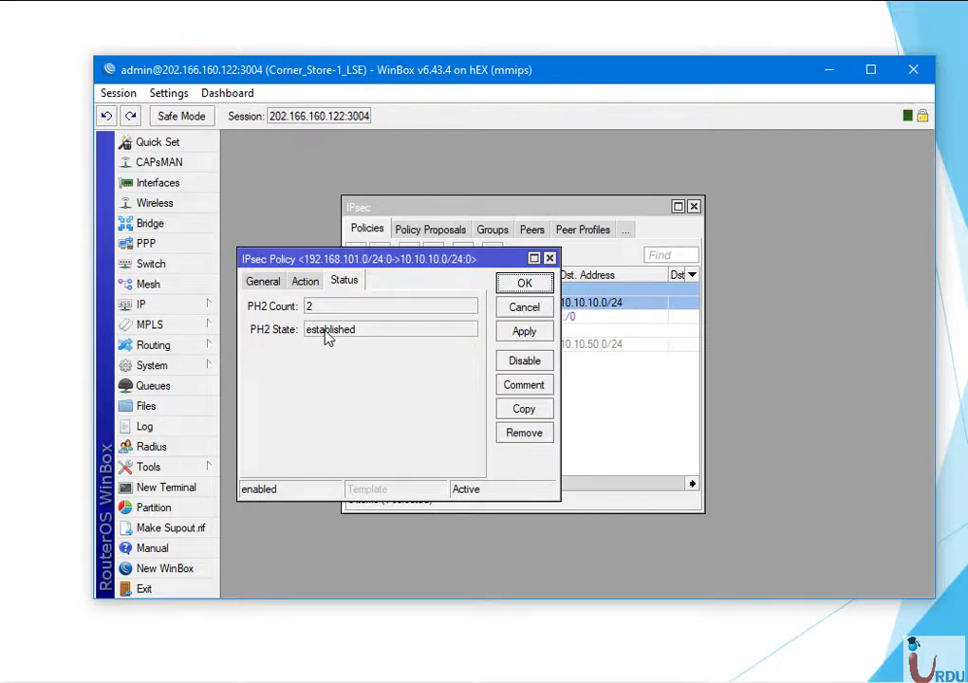
- Close the Wateen policy, the IPsec window and the Corner_Store-1_LSE session
click(530, 285)
click(694, 206)
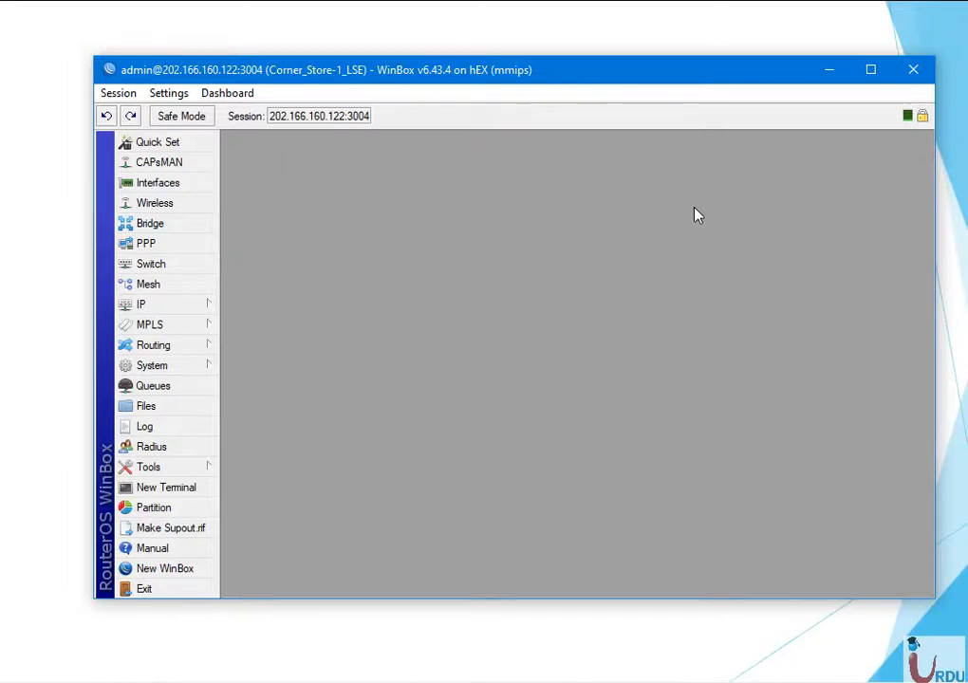
click(914, 72)
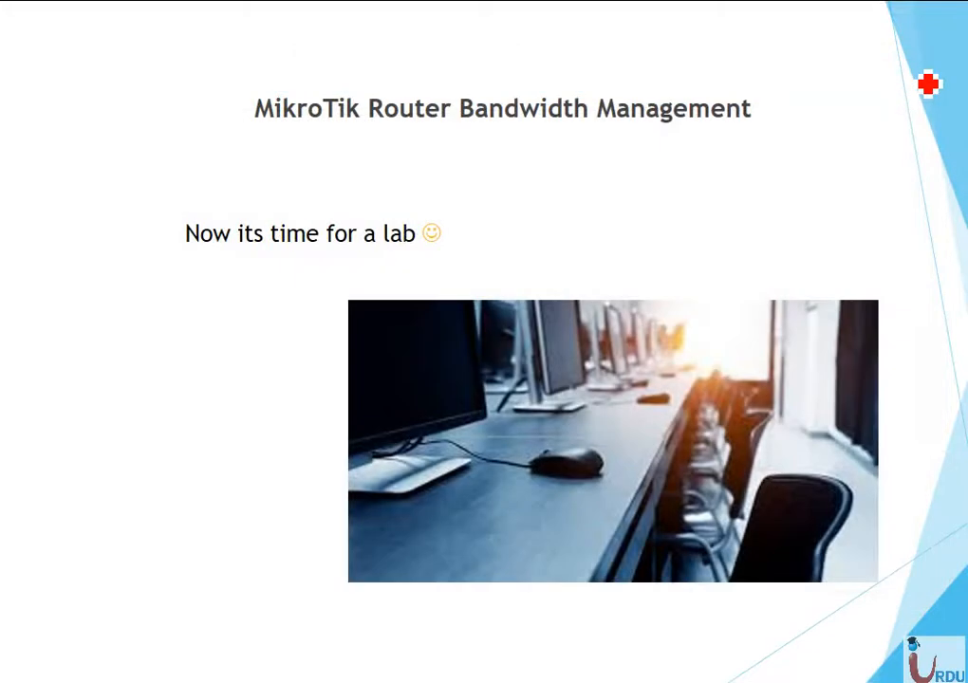